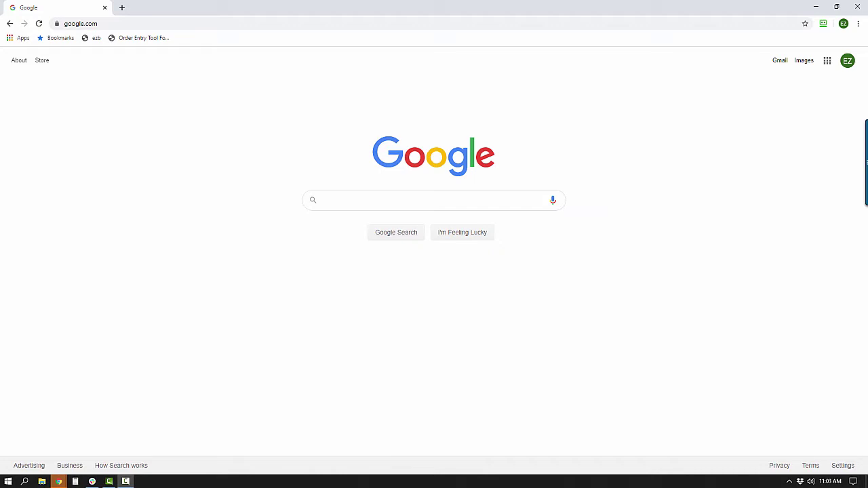
Go to ccleaner.com and open the download page for CCleaner Free.
click(269, 25)
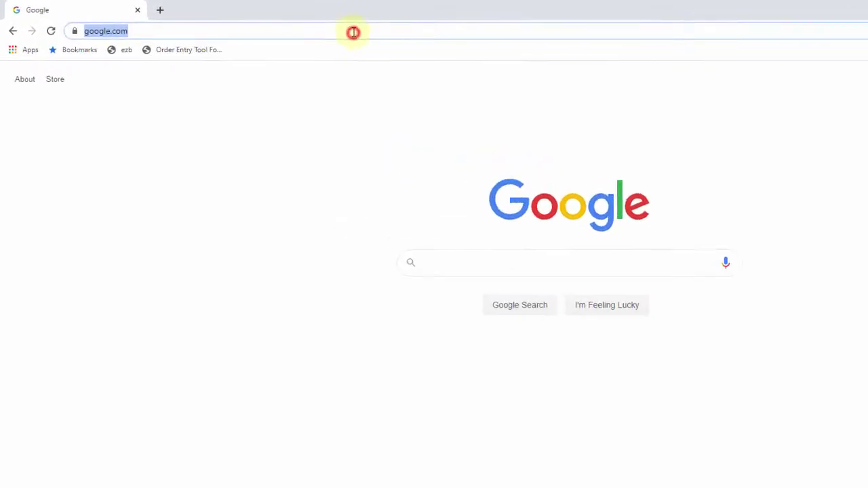
text(ccleaner.com)
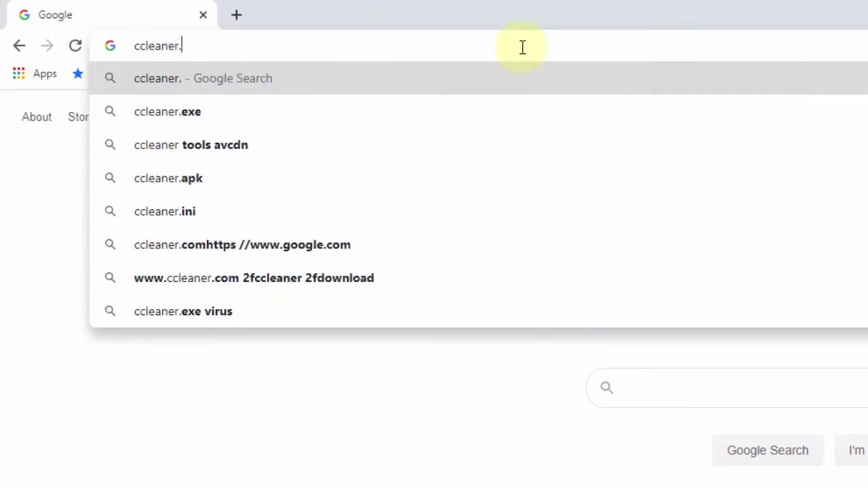
key(Return)
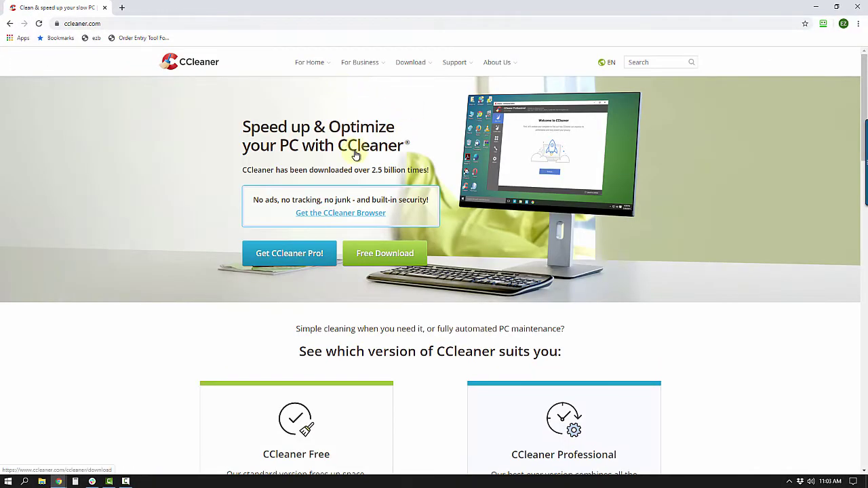
scroll(355, 152, down, 3)
scroll(355, 152, down, 1)
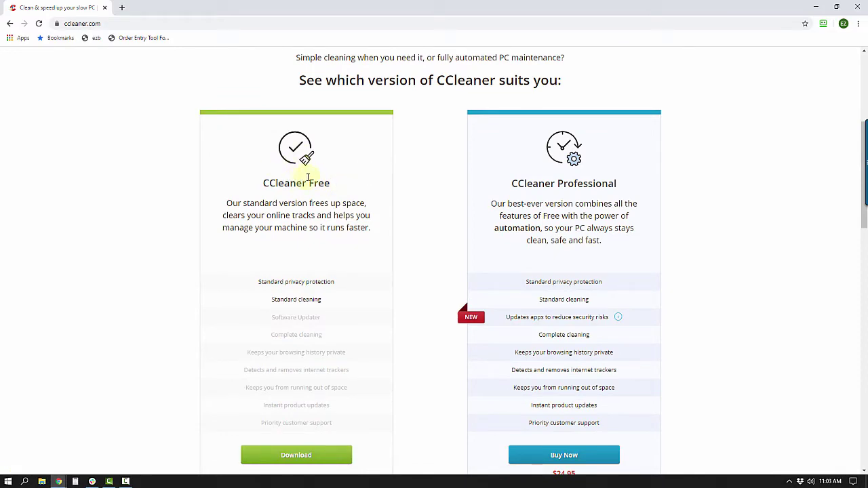
scroll(304, 170, down, 1)
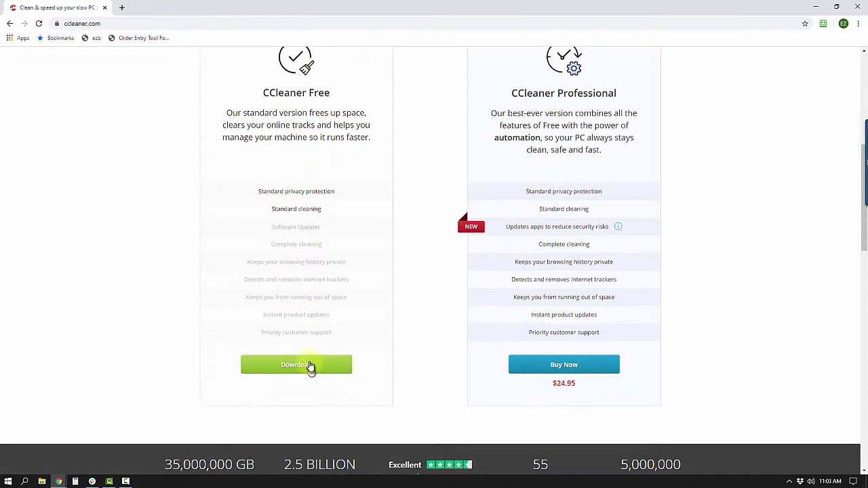
click(312, 365)
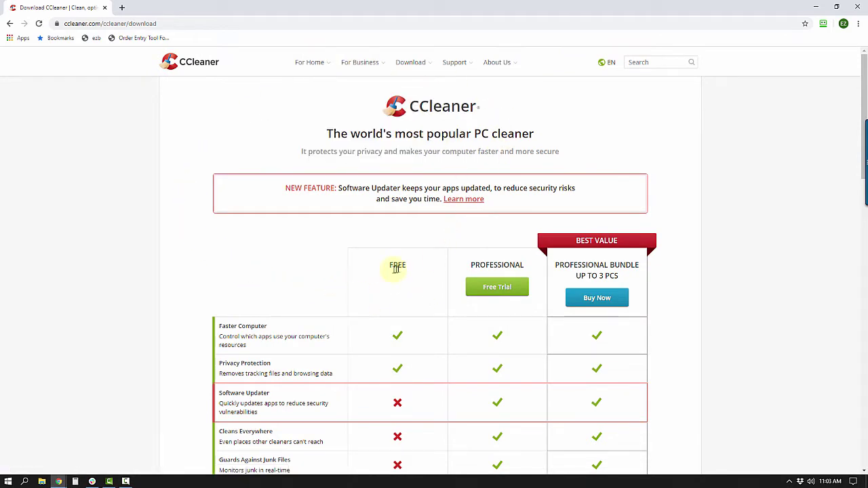
Compare the CCleaner editions in the feature table and download the Free version.
scroll(393, 275, down, 1)
scroll(403, 267, down, 1)
scroll(397, 291, down, 1)
scroll(397, 291, up, 1)
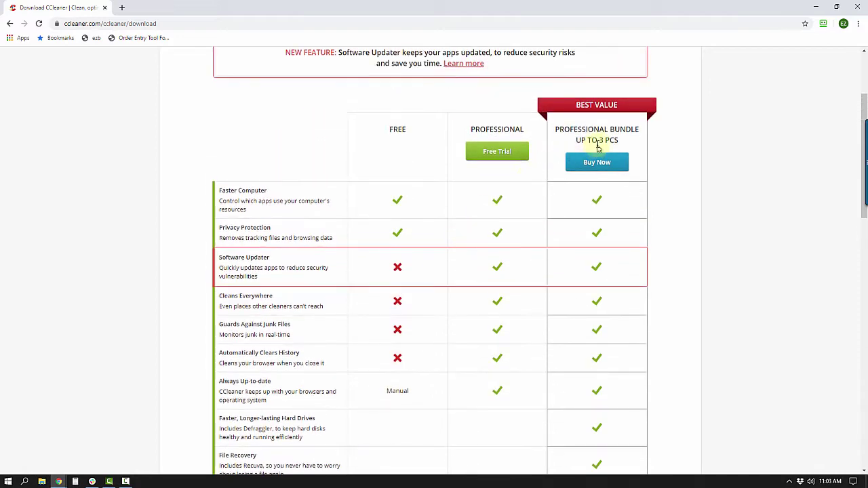
scroll(527, 198, down, 3)
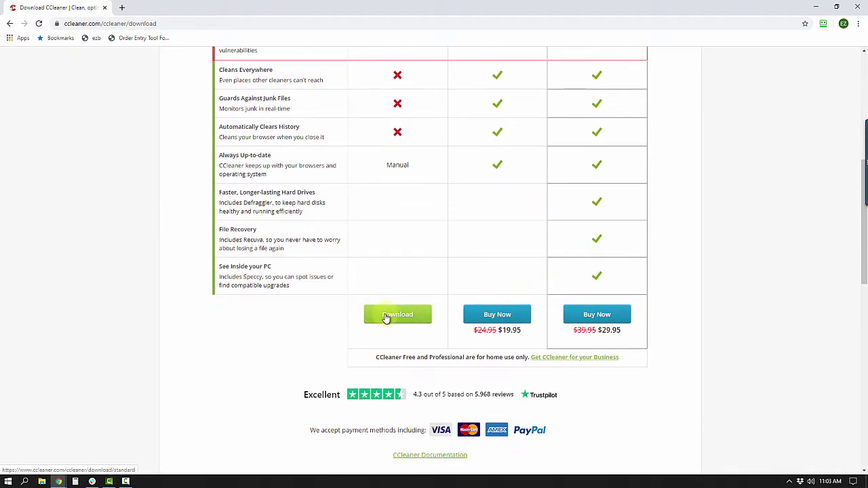
click(385, 316)
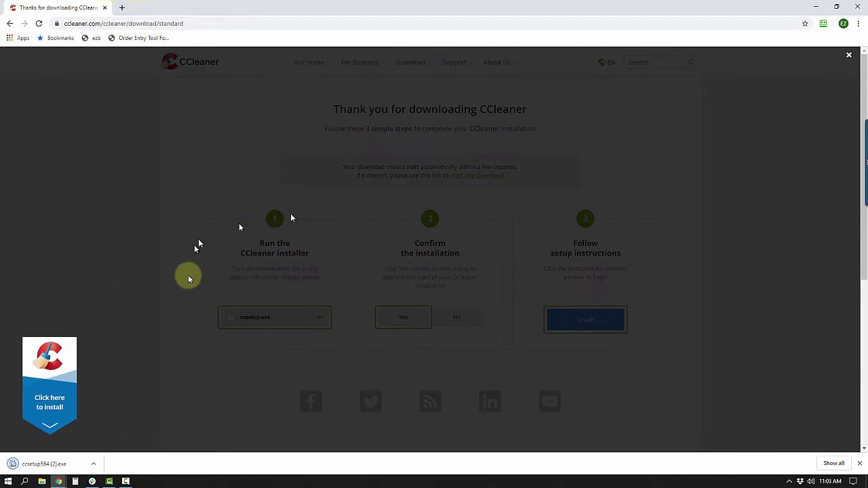
Run the downloaded ccsetup564 (2).exe and install CCleaner v5.64 with the default setup.
click(59, 467)
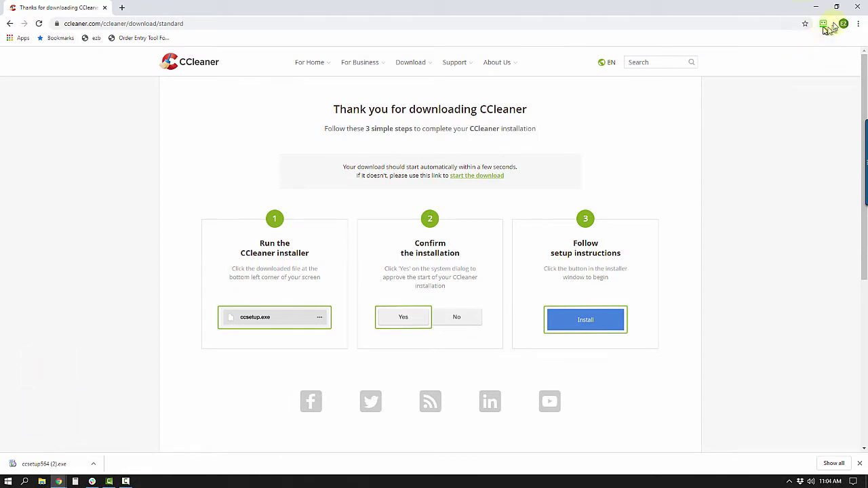
click(66, 464)
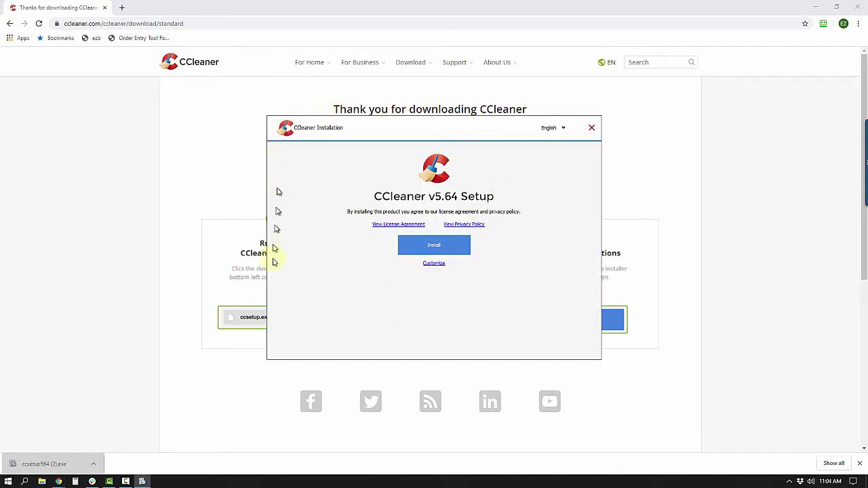
click(434, 245)
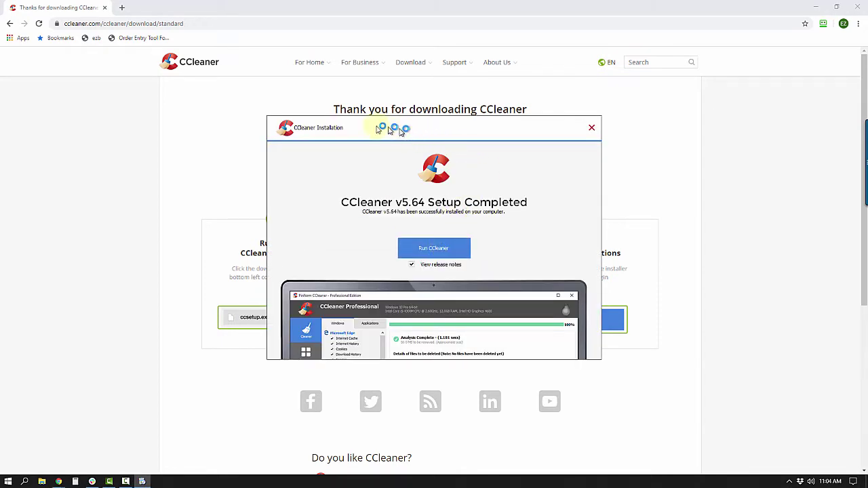
Launch CCleaner without the release notes, dismissing the Health Check announcement and maximizing the window.
click(412, 265)
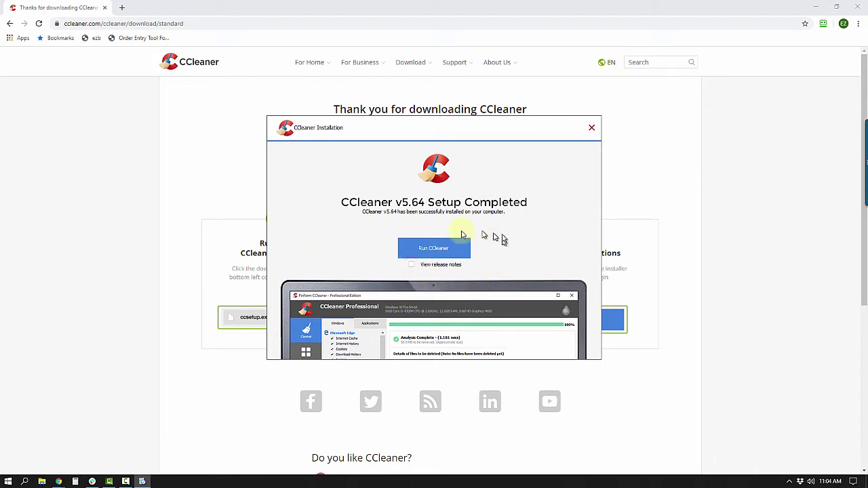
click(442, 248)
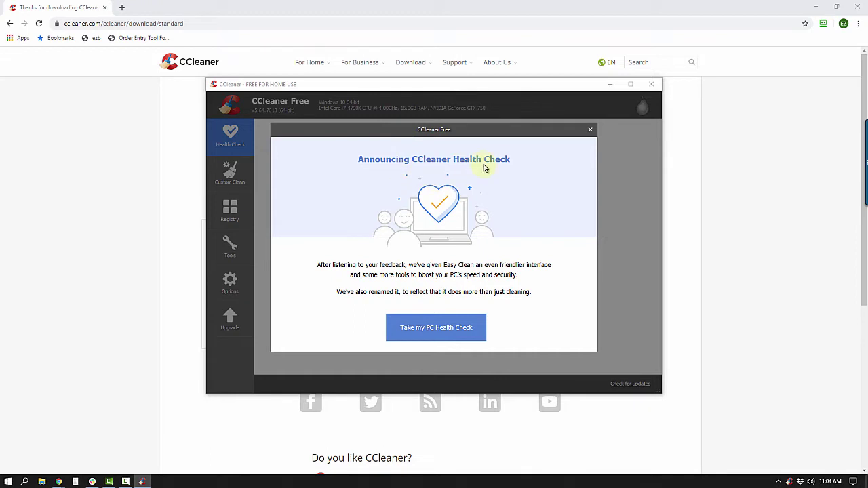
click(590, 131)
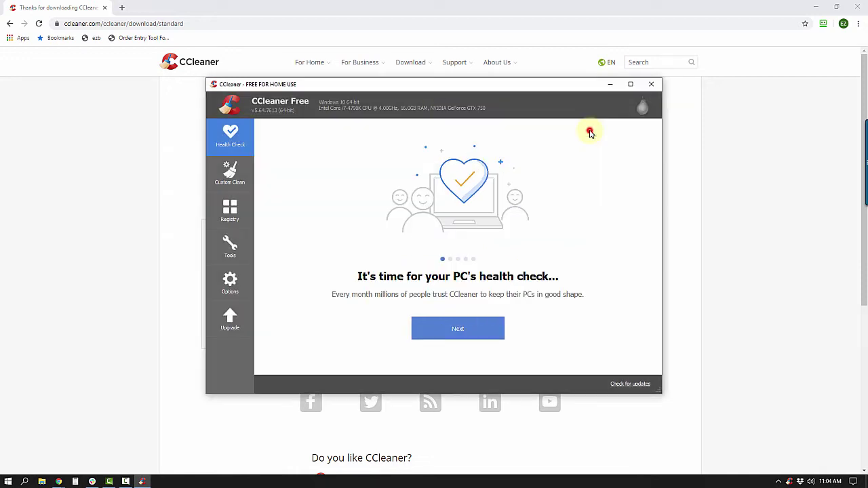
click(624, 87)
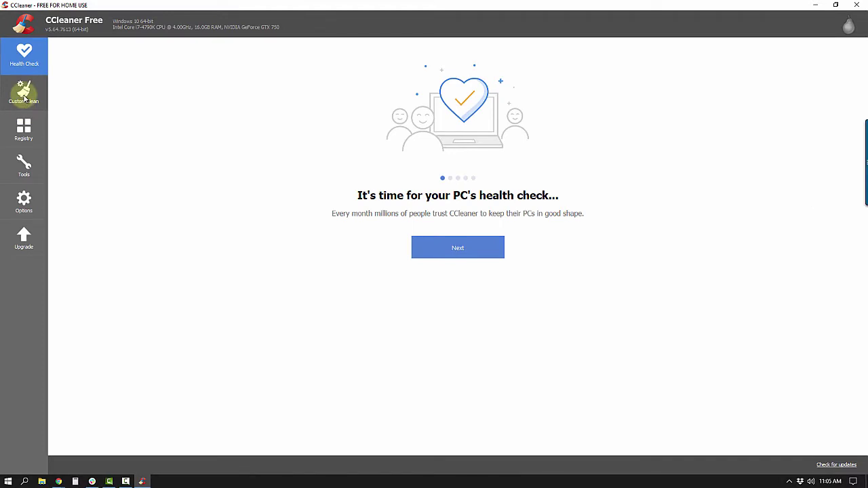
Review the Custom Clean options for Windows and for the full list of applications.
click(24, 97)
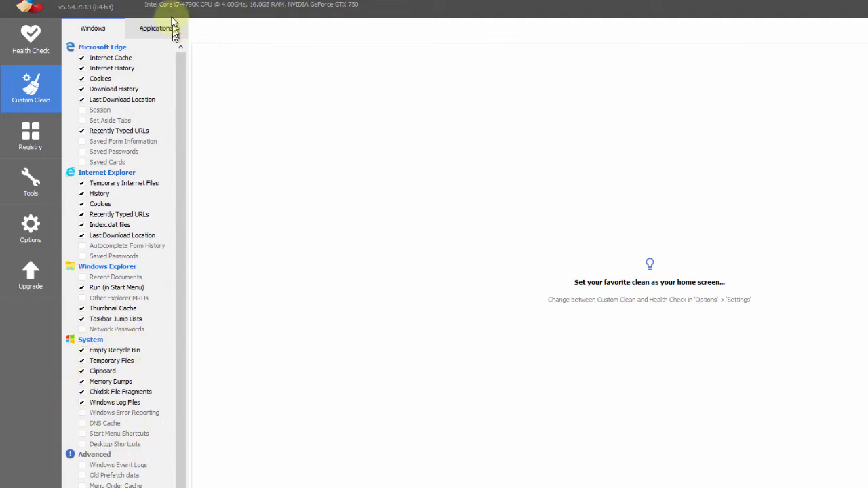
click(156, 31)
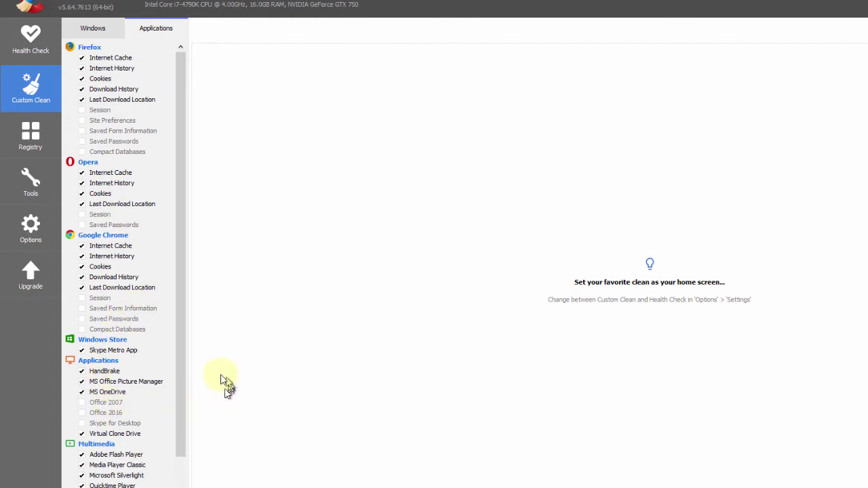
drag(179, 359, 164, 382)
scroll(163, 383, down, 3)
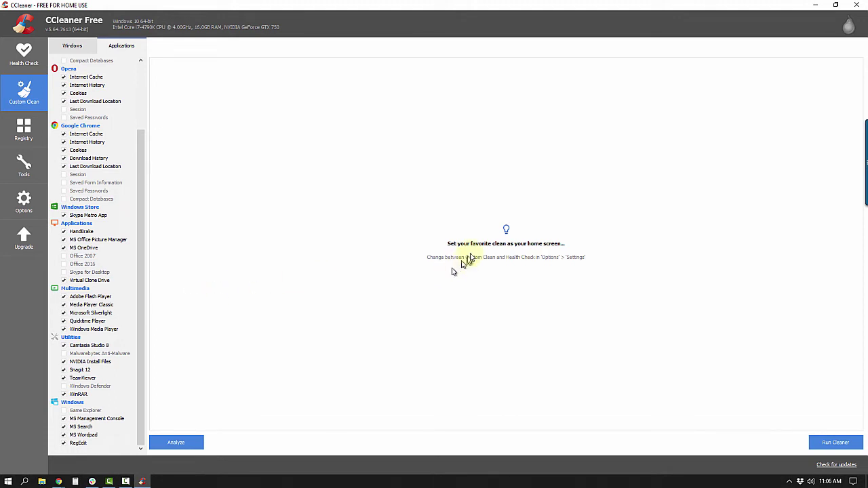
Analyze the files covered by the selected cleaning options, allowing CCleaner to close Google Chrome.
click(191, 443)
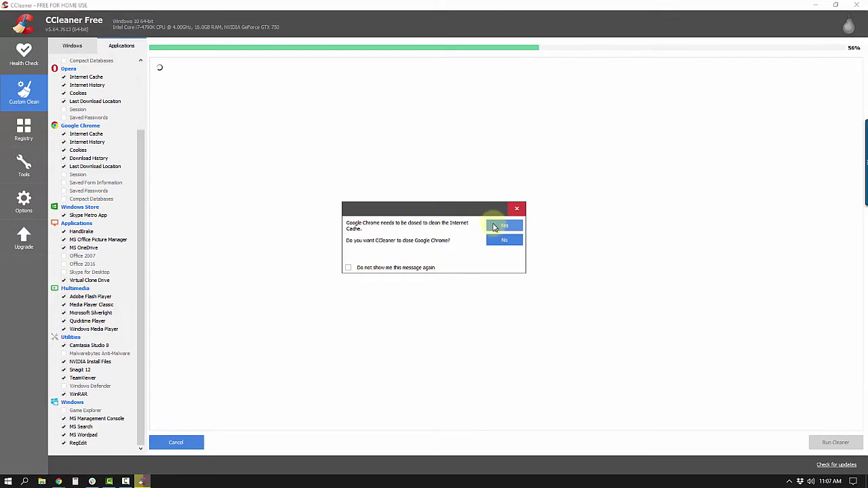
click(495, 227)
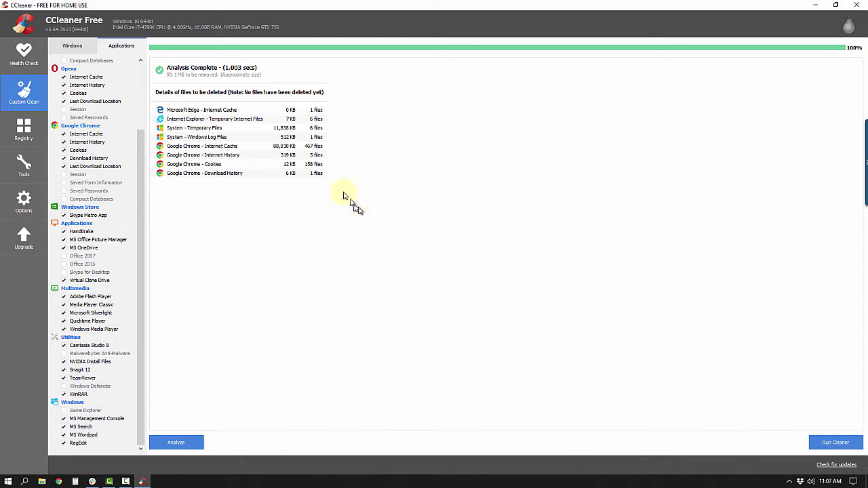
click(839, 443)
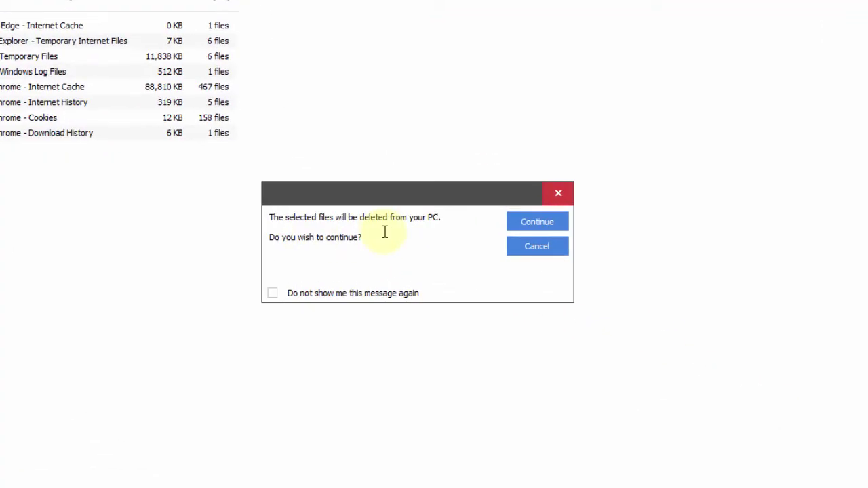
click(520, 226)
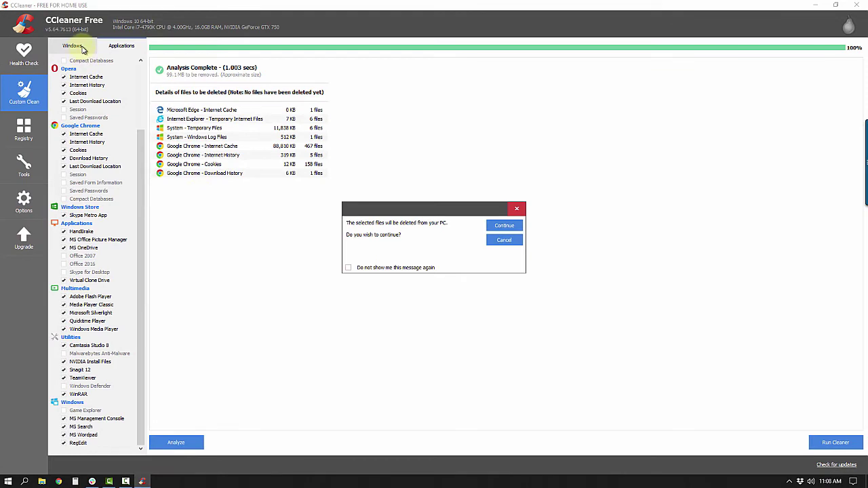
click(502, 242)
click(504, 243)
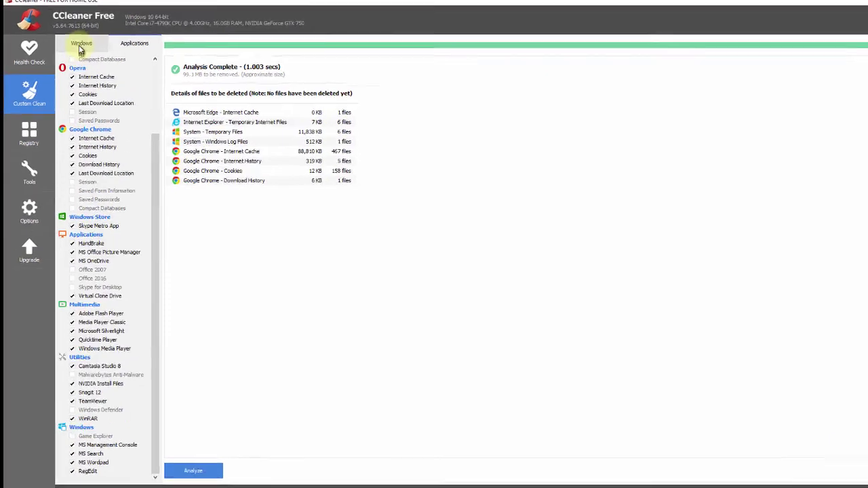
Recheck the Windows and Applications cleaning options, including the browser entries for Firefox, Opera and Google Chrome.
click(81, 44)
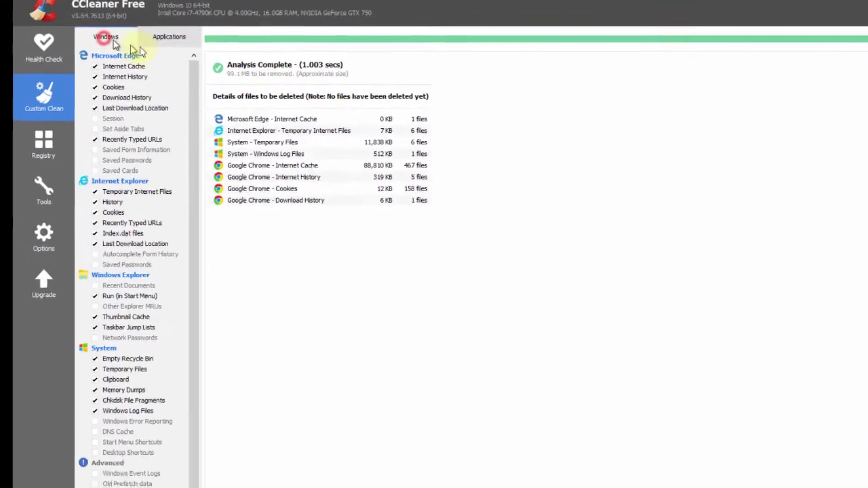
click(134, 43)
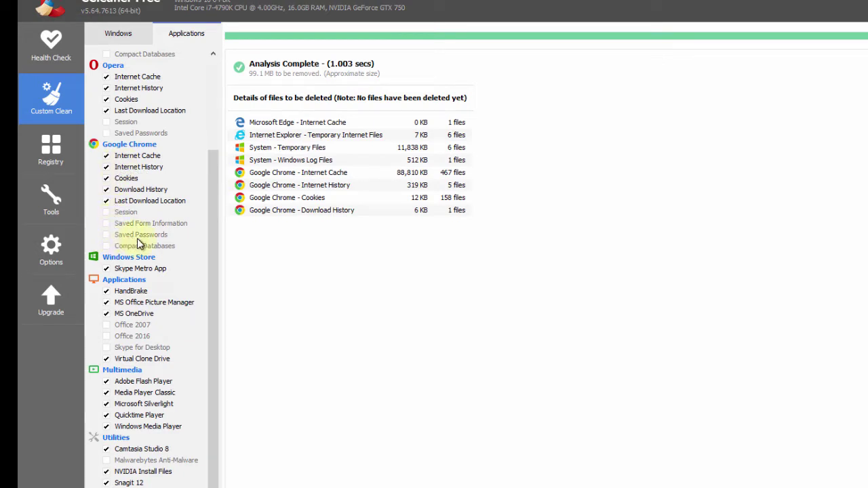
scroll(134, 279, up, 3)
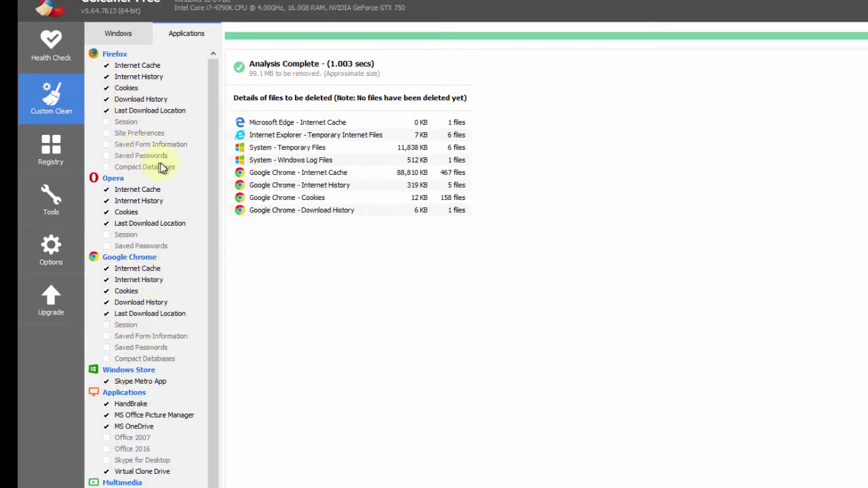
Try including Firefox's Saved Passwords in the clean, dismiss the warning and clear the option again.
click(107, 156)
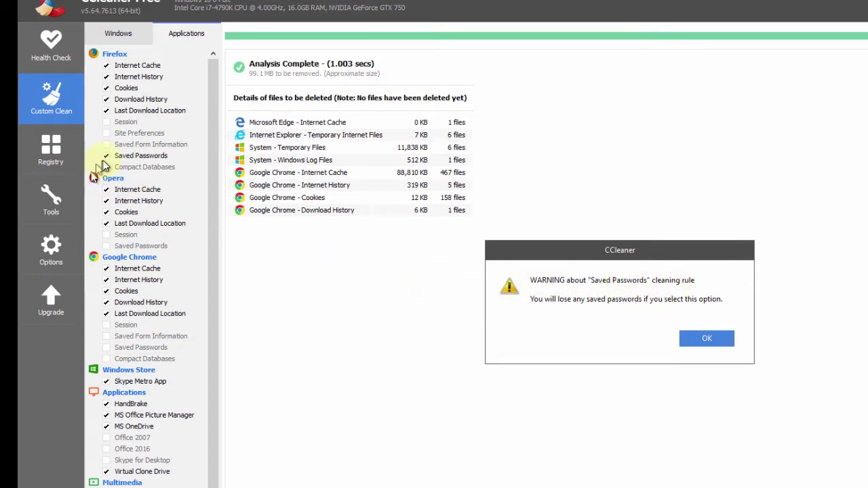
click(107, 157)
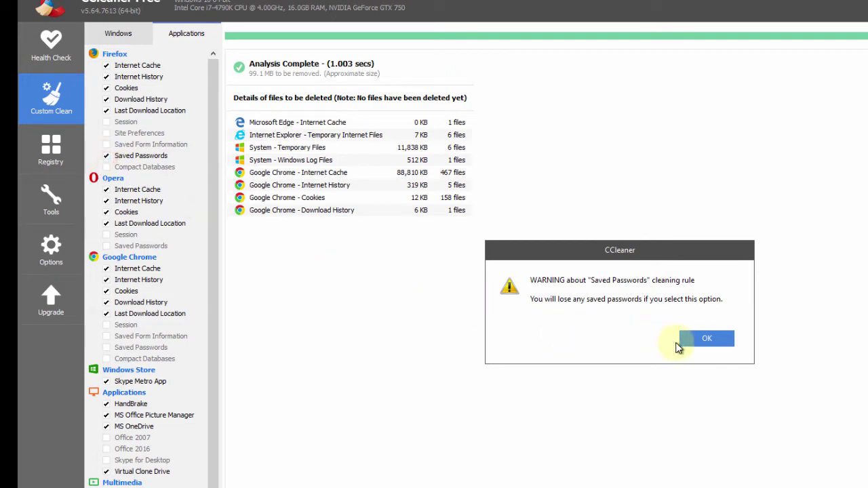
click(706, 338)
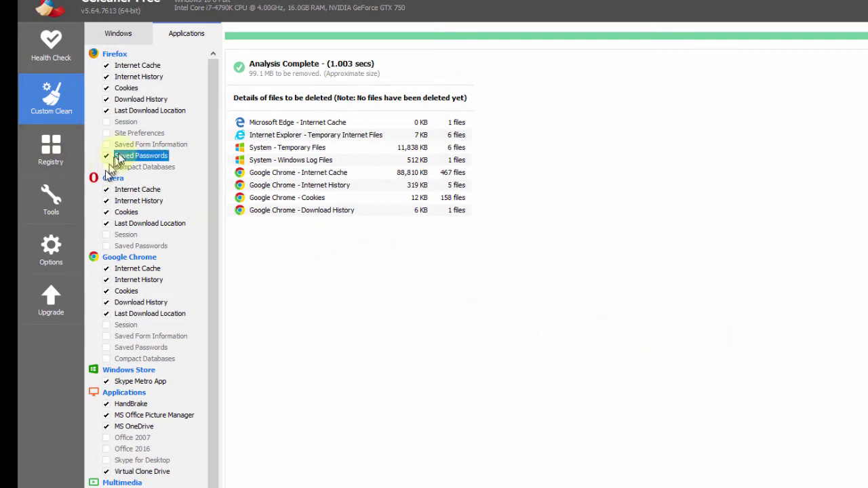
click(106, 157)
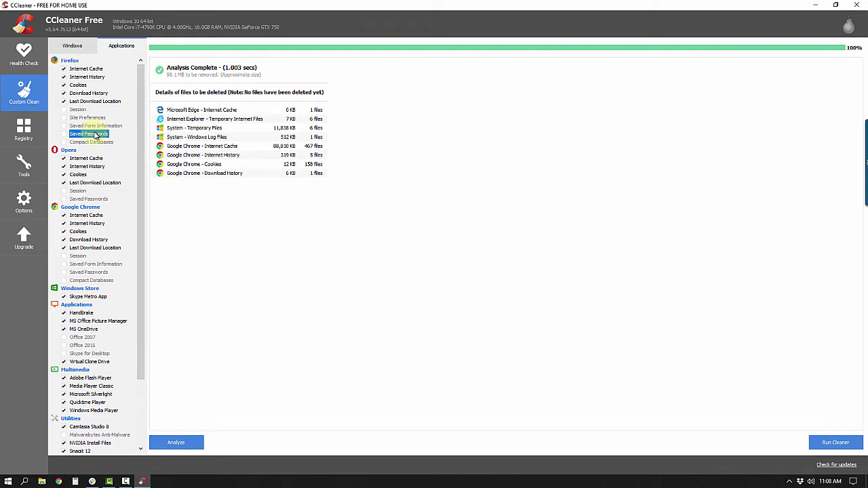
Run the cleaner on the selected items and confirm deleting the files from the PC.
click(833, 443)
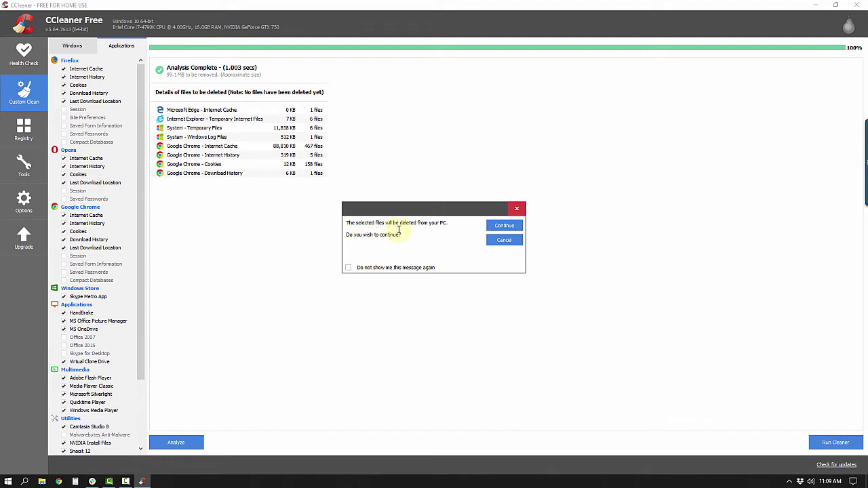
click(502, 228)
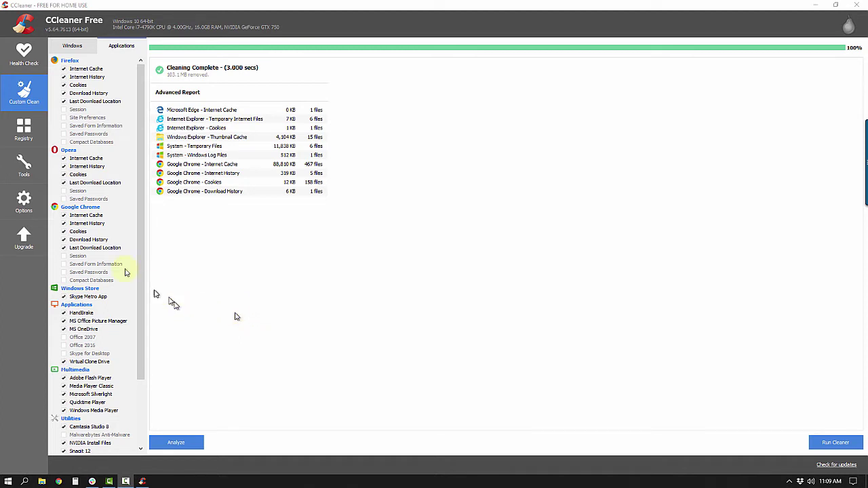
View the Registry Cleaner categories and the list of installed programs available to uninstall.
click(24, 124)
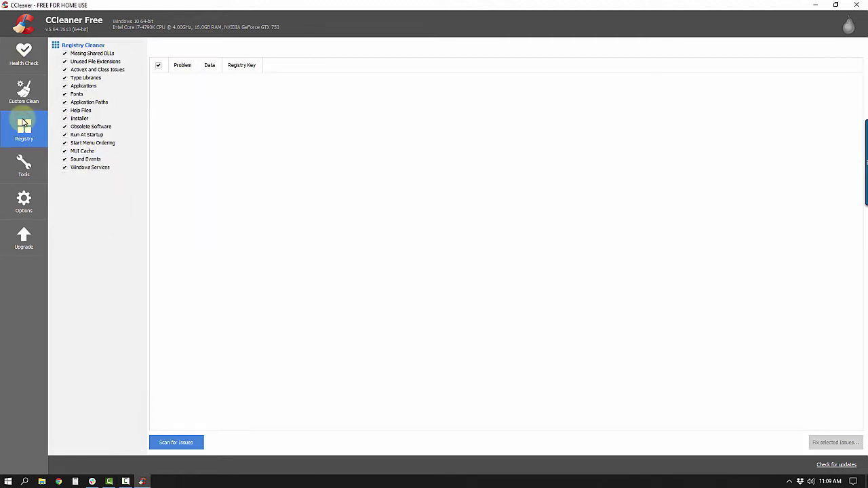
click(25, 163)
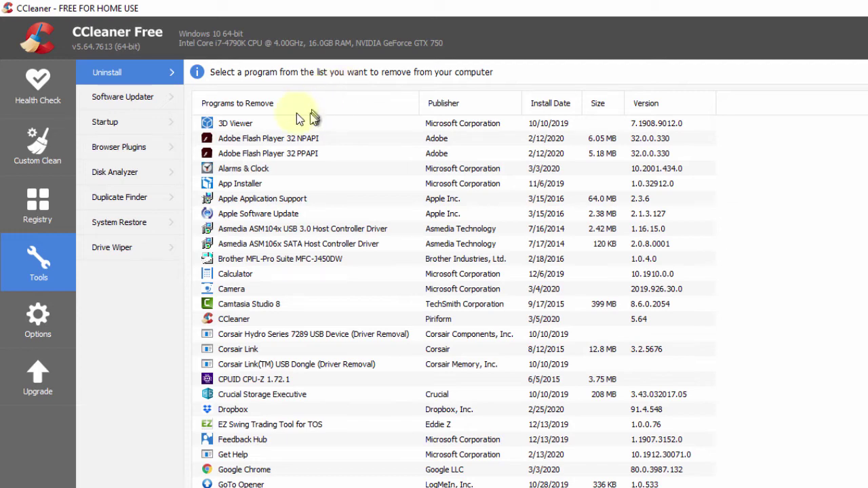
Sort the list of installed programs by name in reverse, then back to alphabetical order.
click(258, 105)
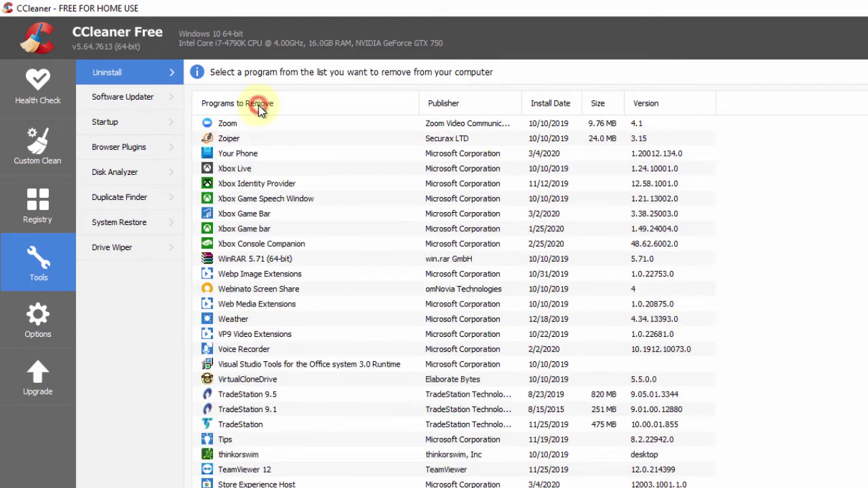
click(259, 105)
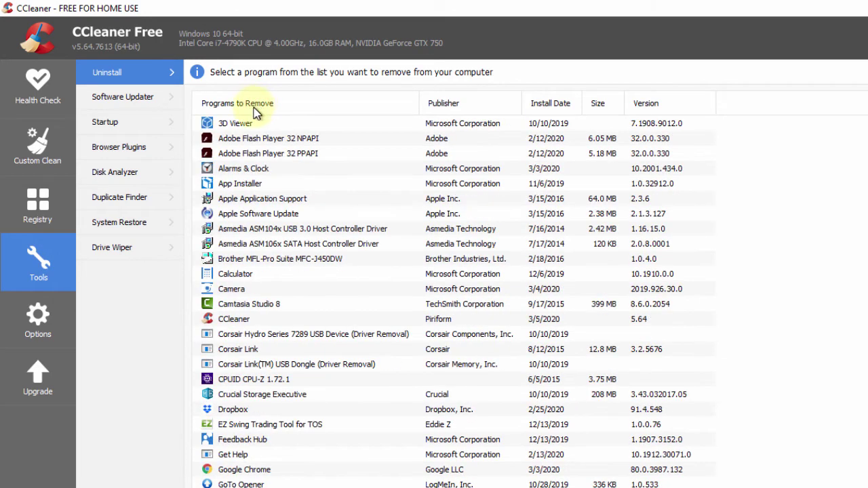
click(274, 110)
click(274, 107)
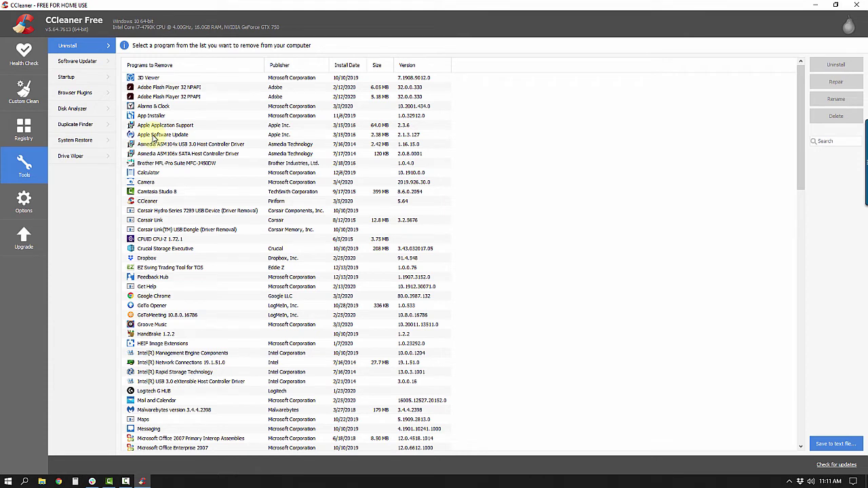
Uninstall Apple Software Update from the list of installed programs and confirm the removal.
click(154, 135)
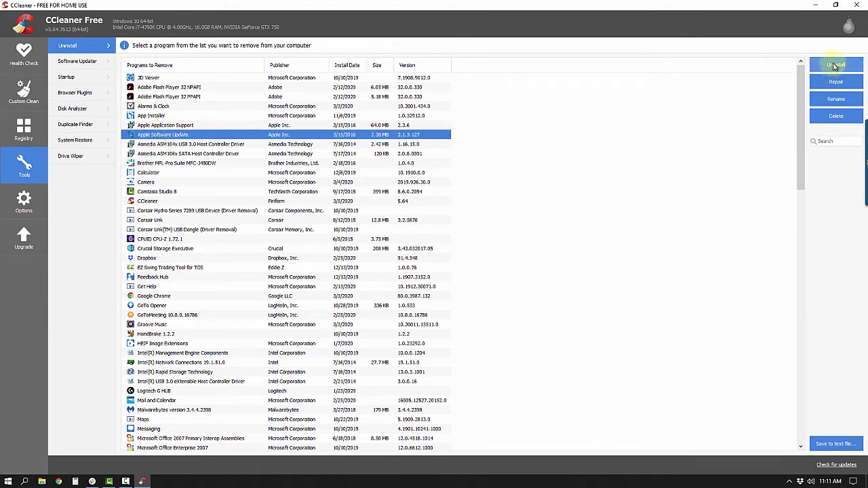
click(835, 66)
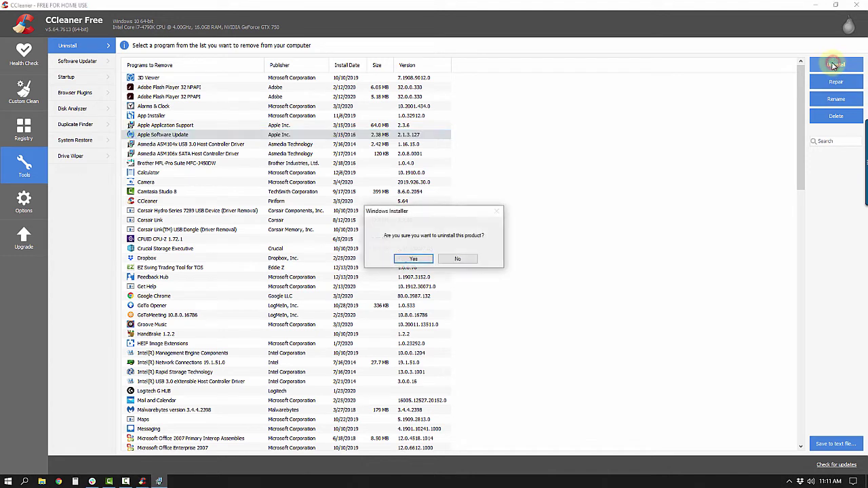
click(414, 259)
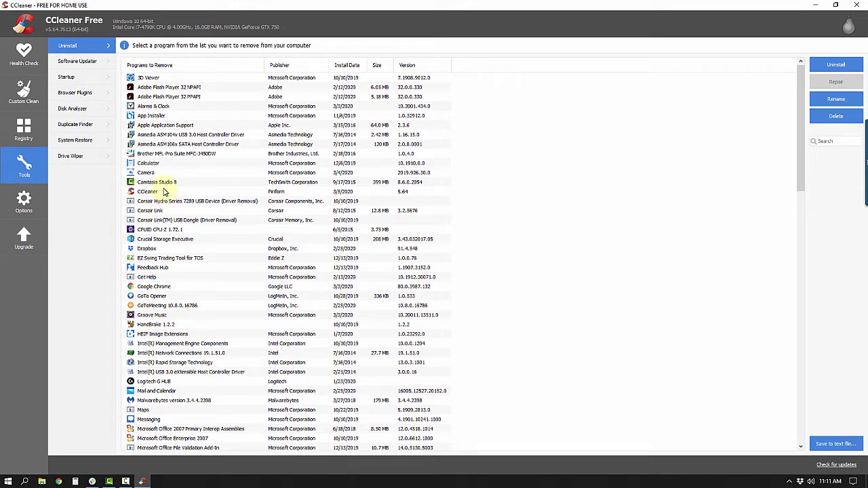
Uninstall Apple Application Support and confirm the removal.
click(151, 125)
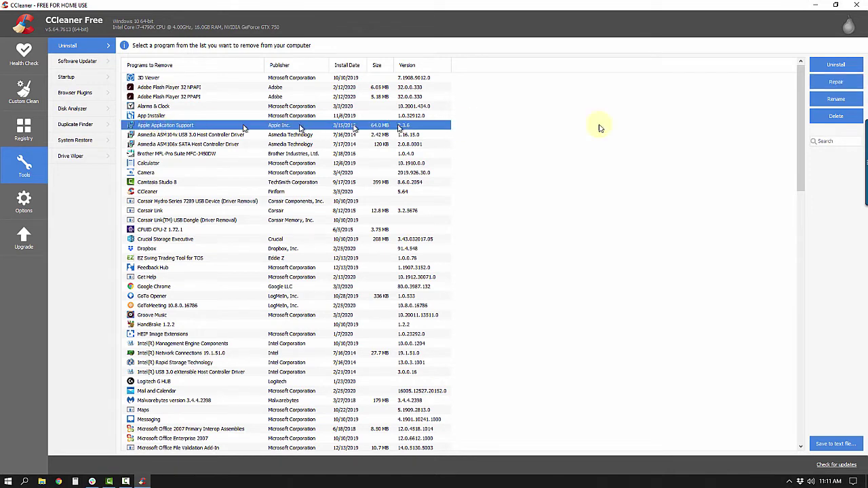
click(833, 65)
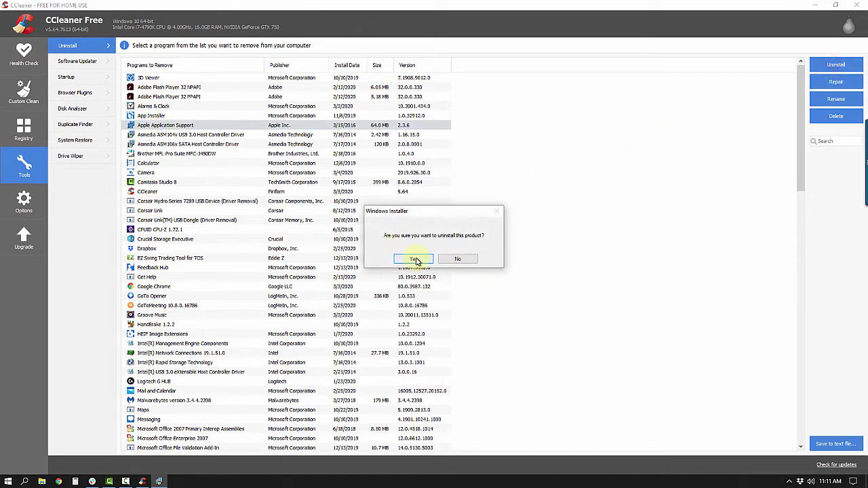
click(416, 259)
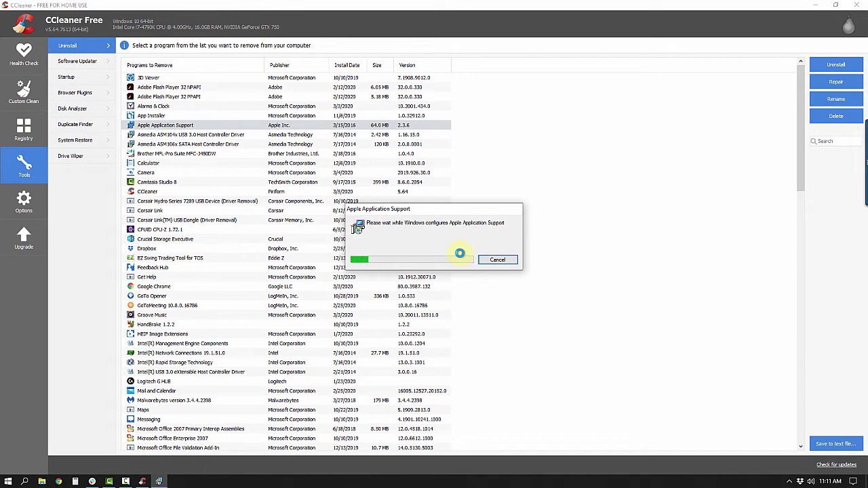
Look through the remaining installed programs and view the programs offered for update in Software Updater.
scroll(190, 227, down, 1)
scroll(182, 224, down, 5)
scroll(219, 223, up, 7)
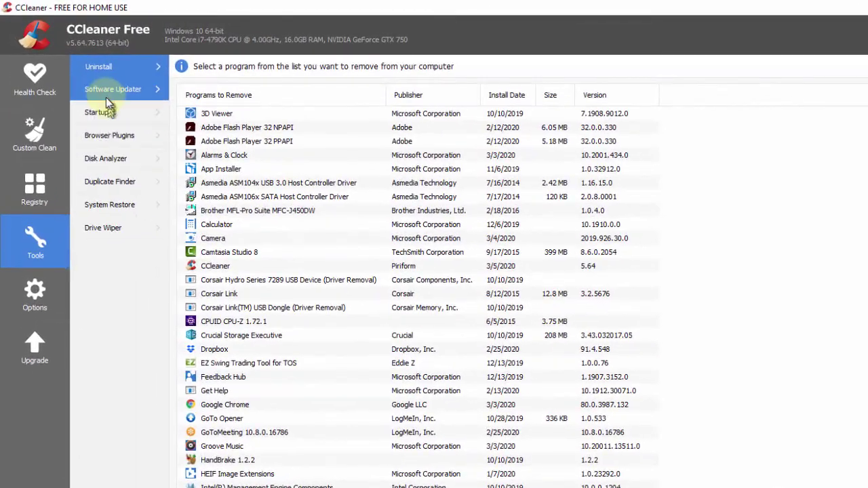
click(108, 94)
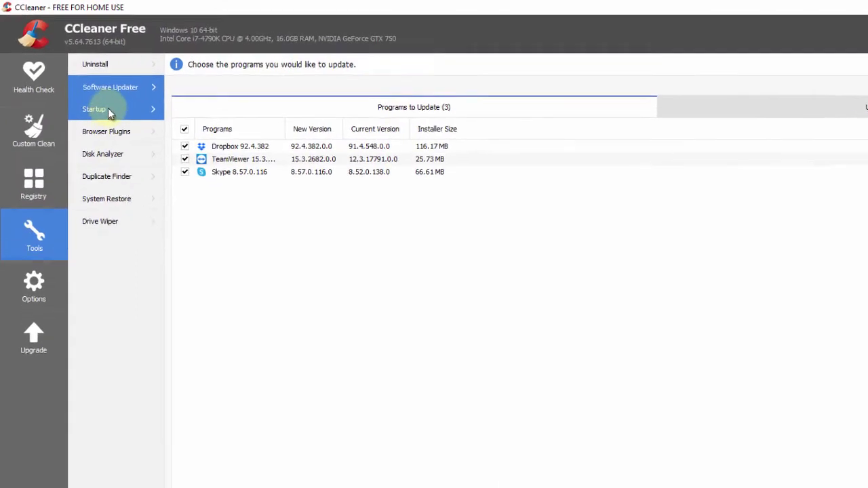
Sort the Windows startup programs by enabled state and disable Snagit 12 and CCleaner Smart Cleaning.
click(100, 107)
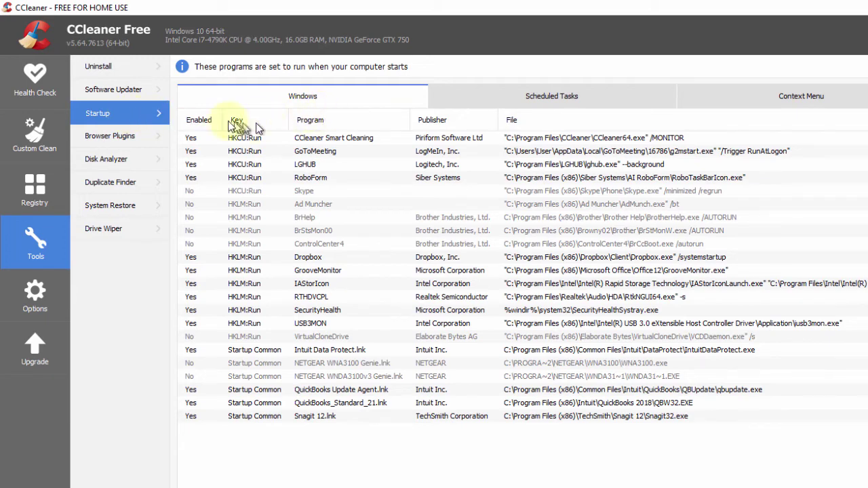
click(204, 127)
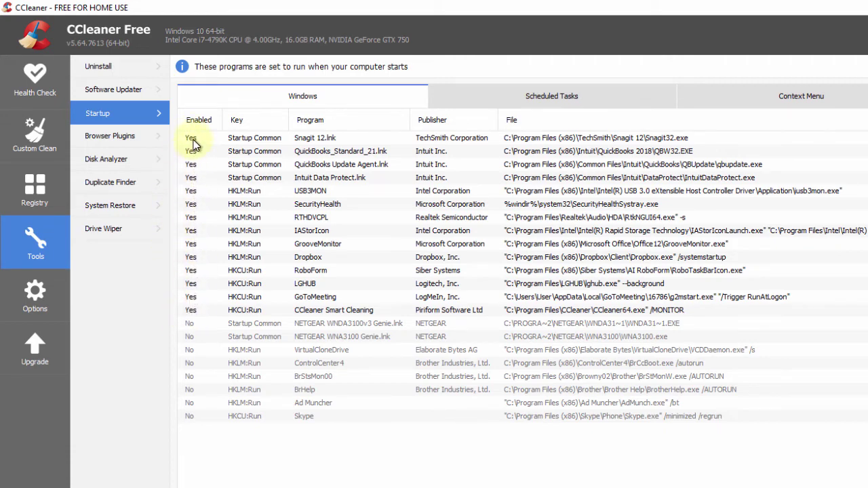
click(303, 141)
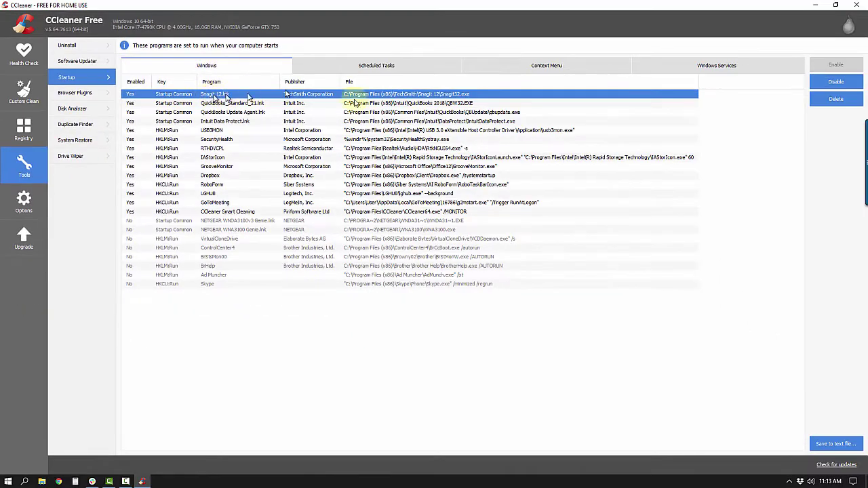
click(828, 84)
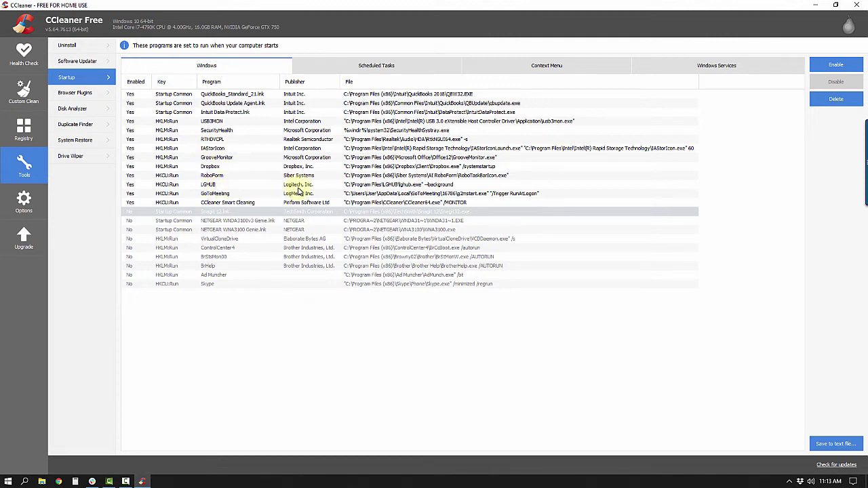
click(219, 203)
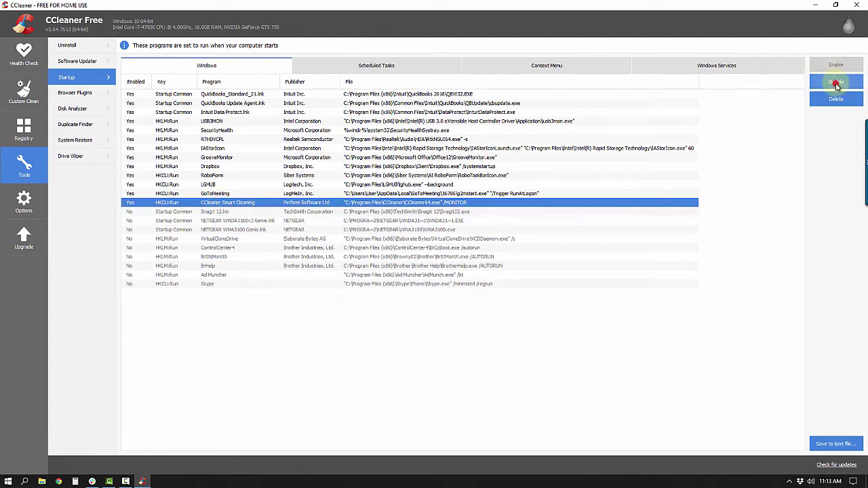
click(837, 83)
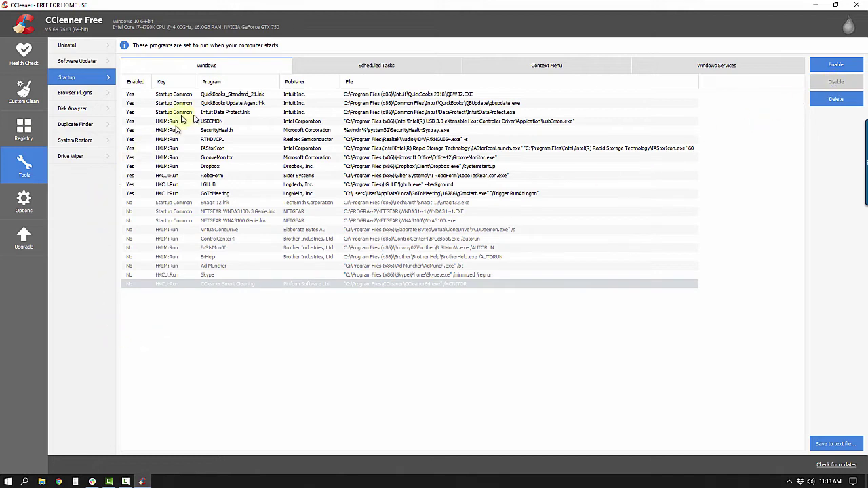
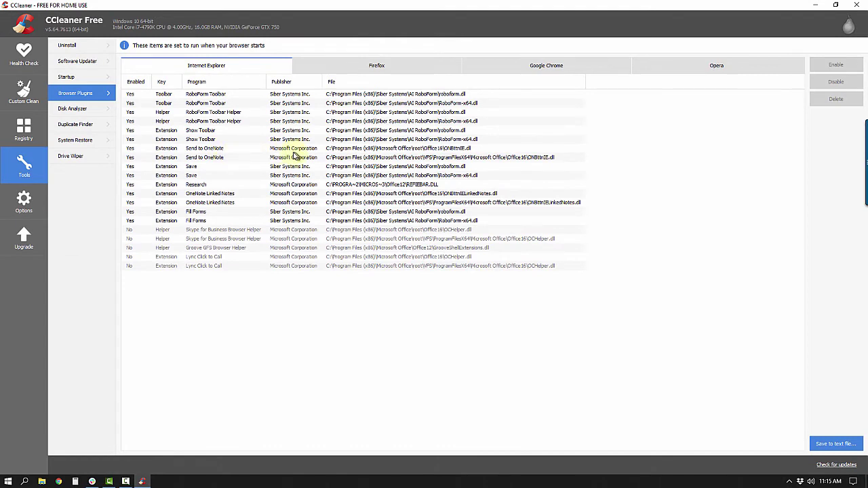
Disable both Send to OneNote extensions among the Internet Explorer browser plugins.
click(215, 148)
click(835, 82)
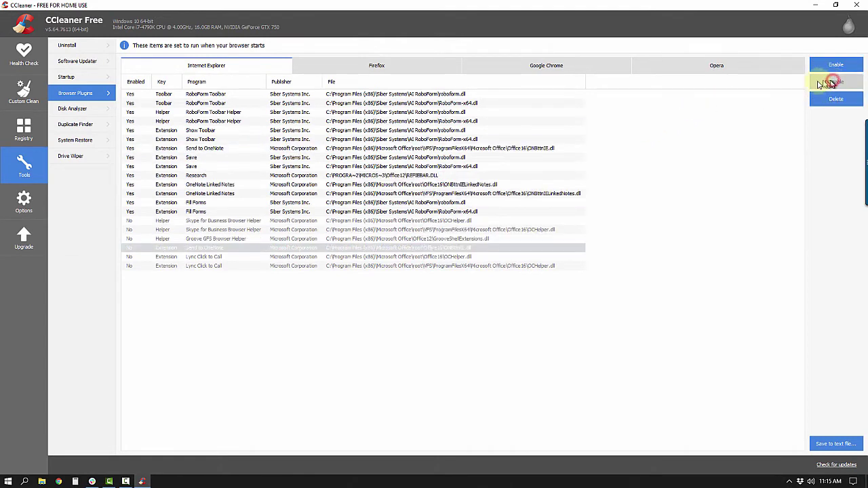
click(202, 150)
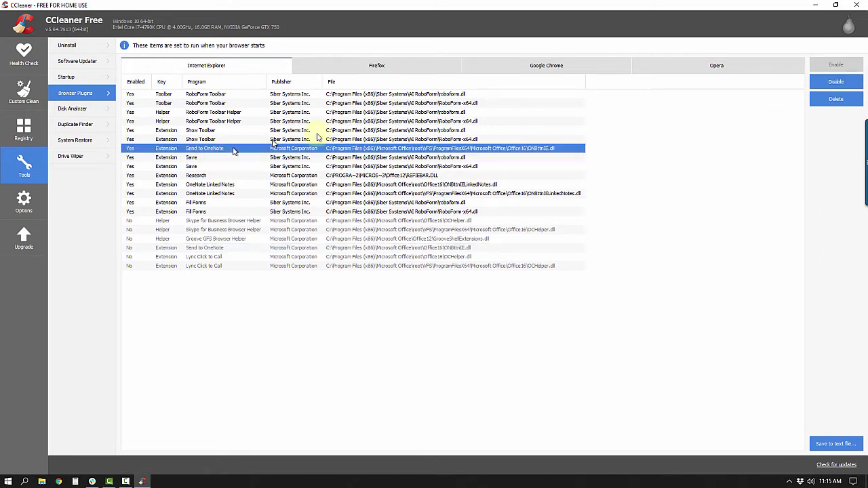
click(829, 84)
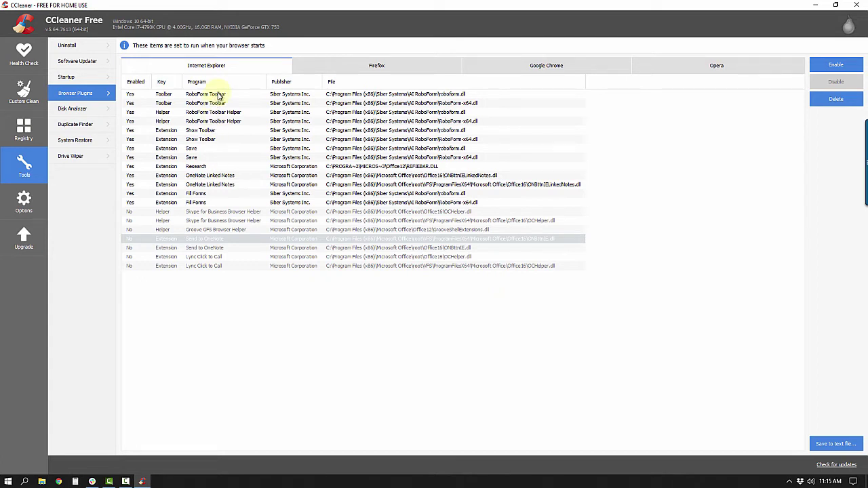
Disable both OneNote Linked Notes extensions for Internet Explorer together.
click(226, 177)
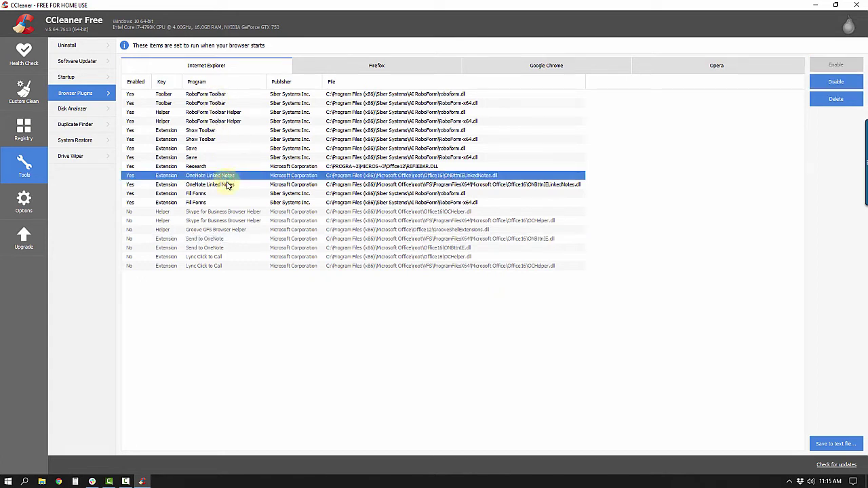
shift+click(227, 184)
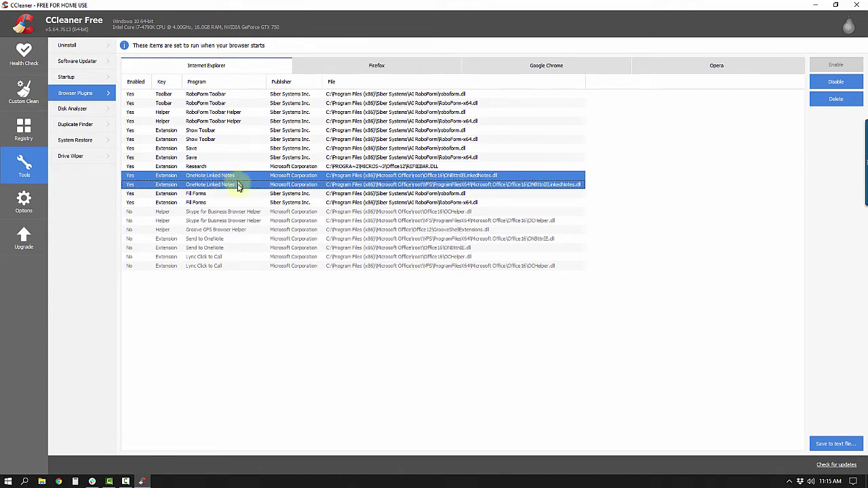
click(839, 82)
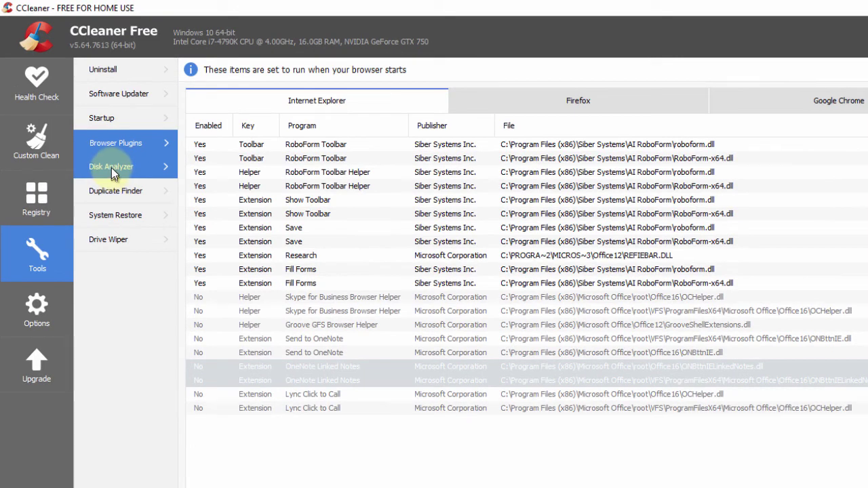
Analyze drive C: for pictures, music, documents and video with Disk Analyzer, sort the files largest first and select the largest one.
click(113, 170)
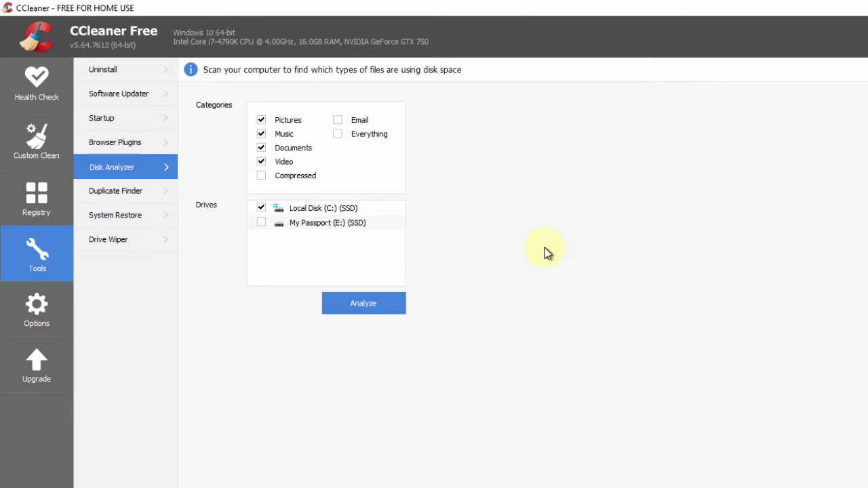
click(355, 304)
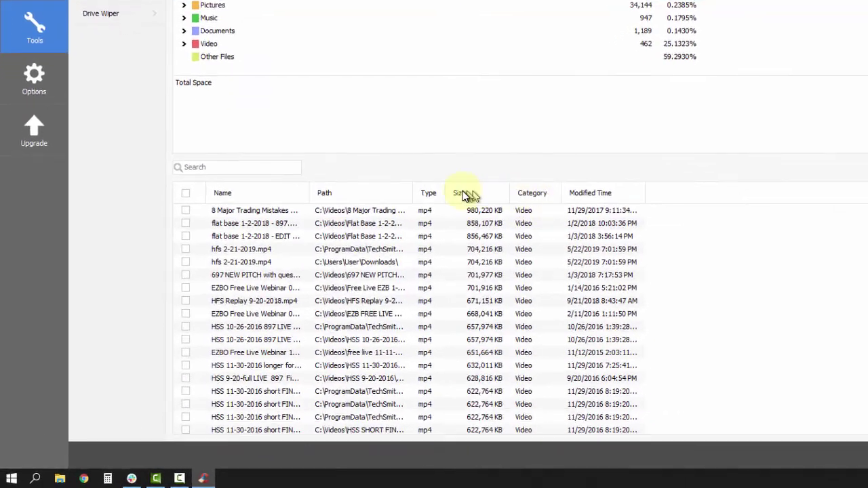
click(324, 283)
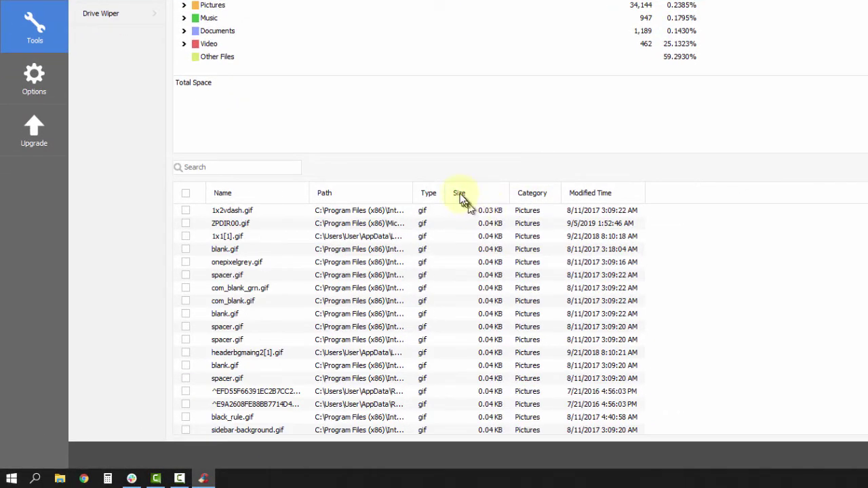
click(459, 193)
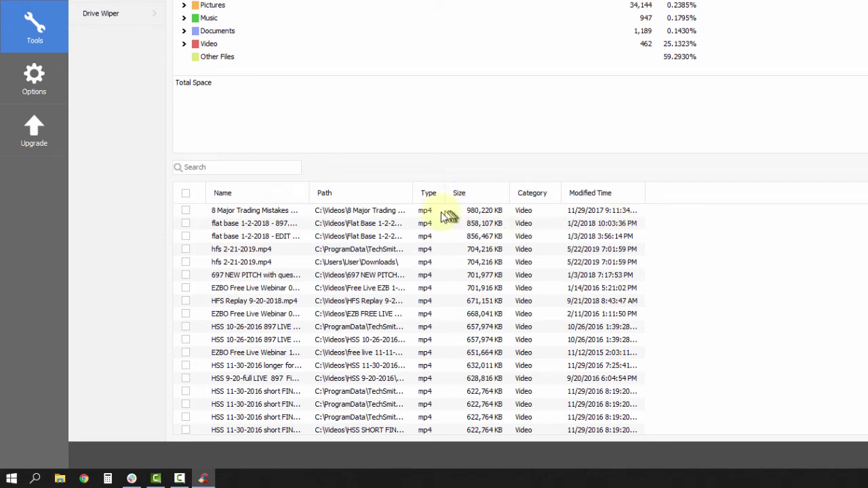
click(255, 212)
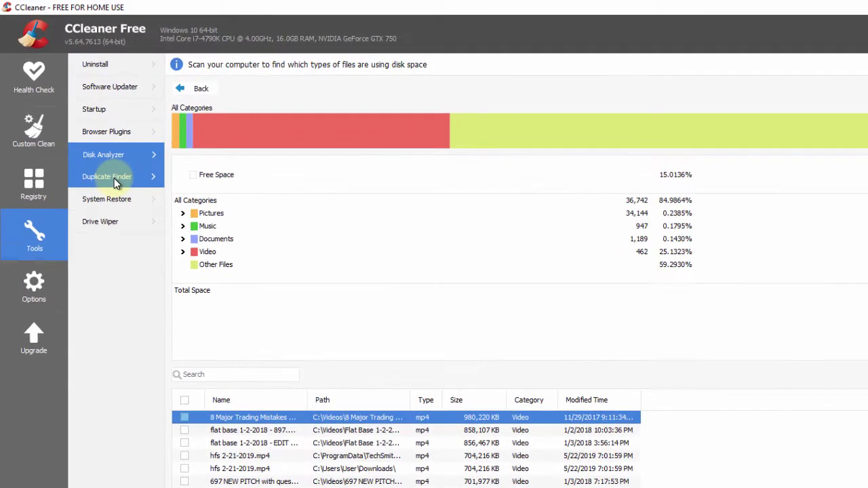
View the settings of the Duplicate Finder, System Restore and Drive Wiper tools.
click(81, 128)
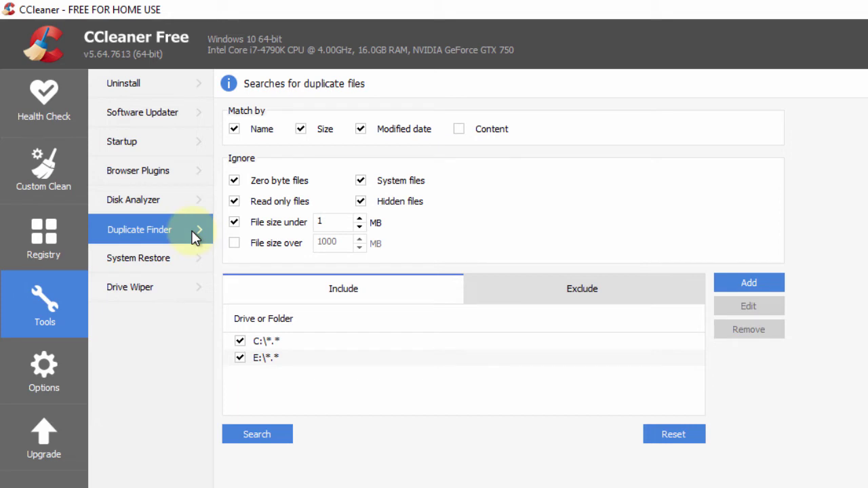
click(158, 262)
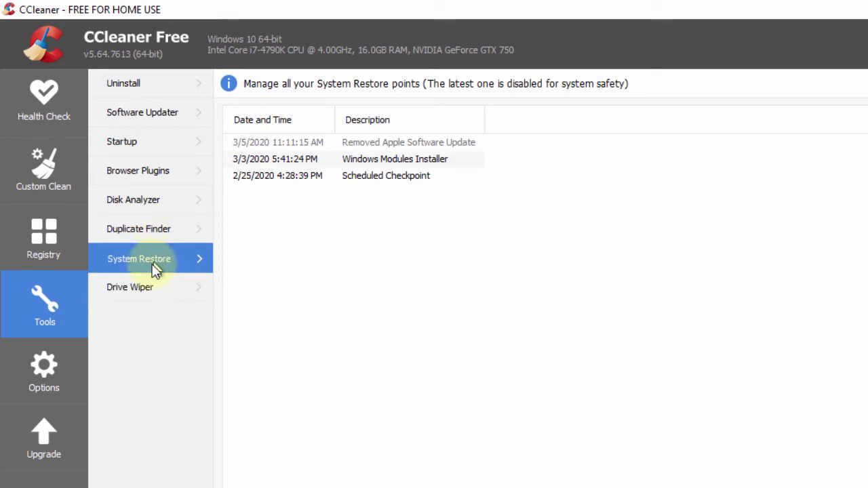
click(167, 288)
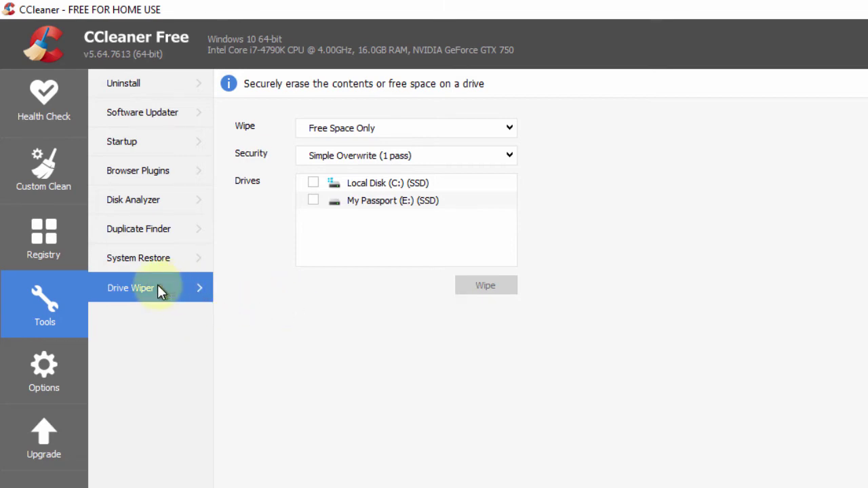
click(220, 359)
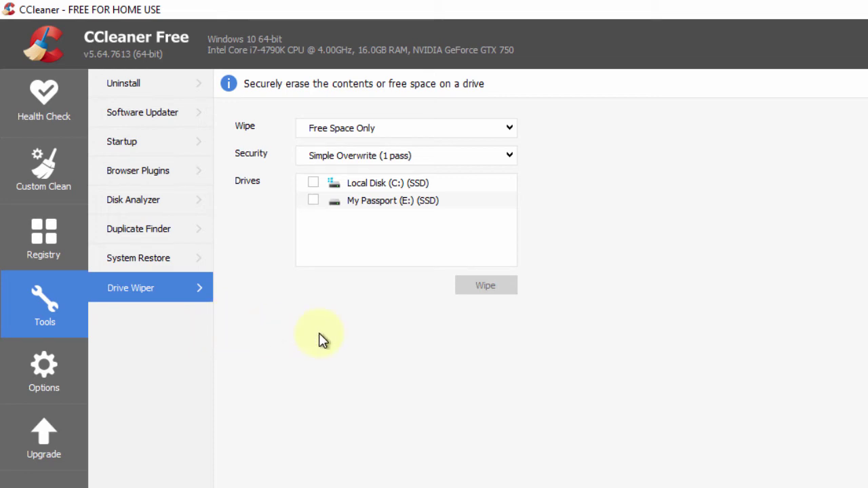
View the program's options and its About page.
click(50, 384)
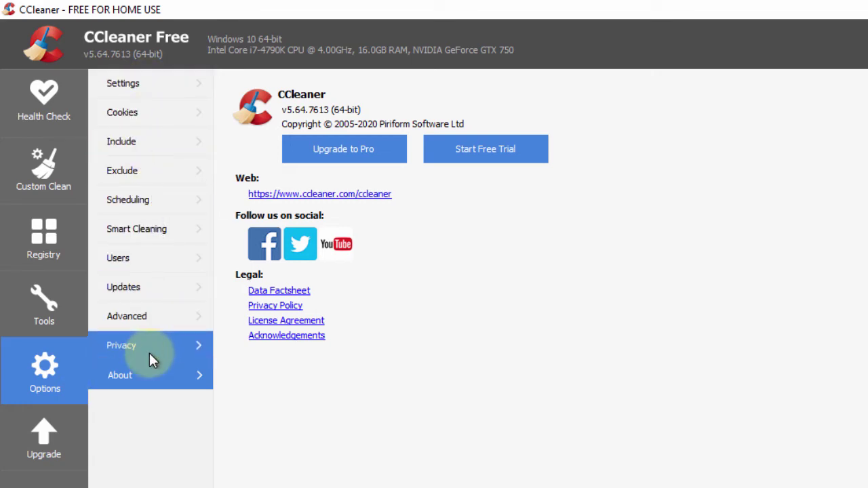
click(581, 457)
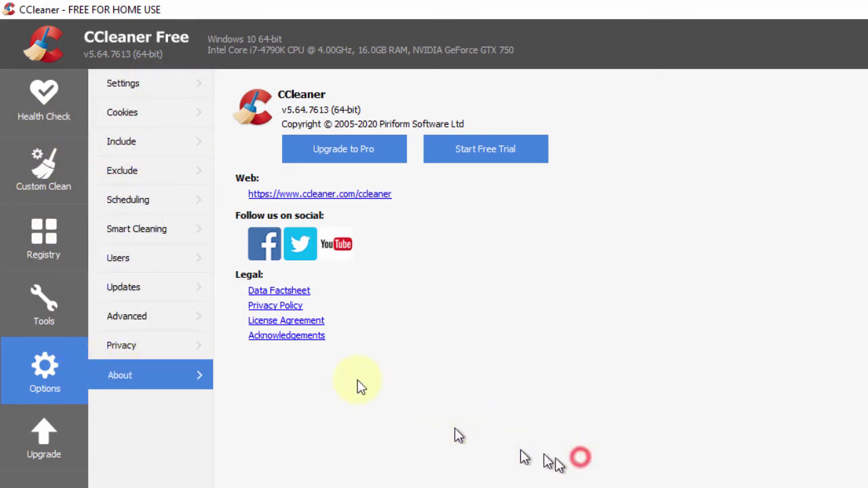
Go through the Health Check introduction pages and run the PC health check.
click(44, 100)
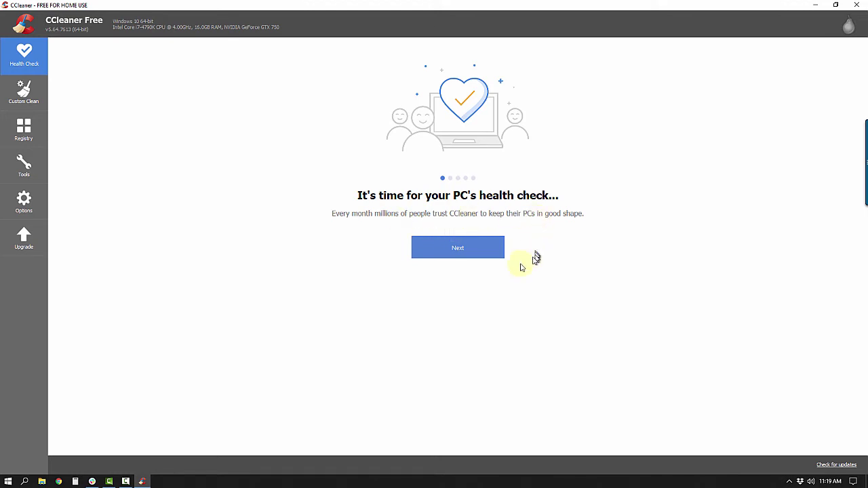
click(463, 250)
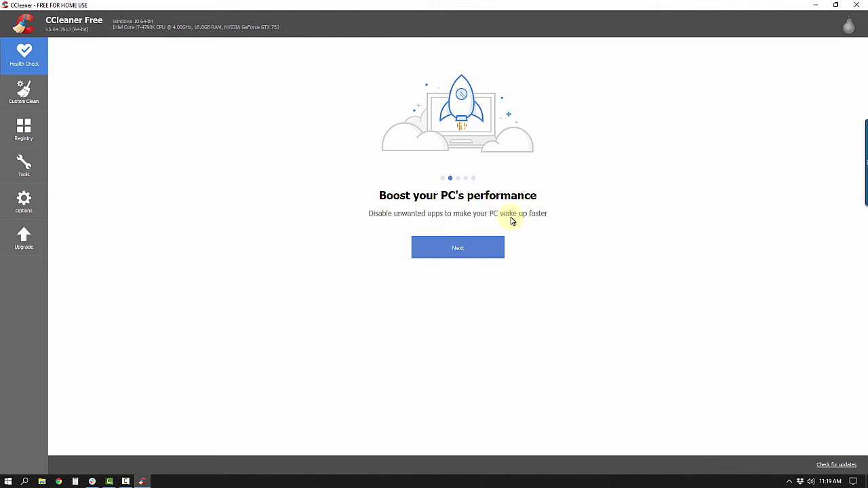
click(474, 251)
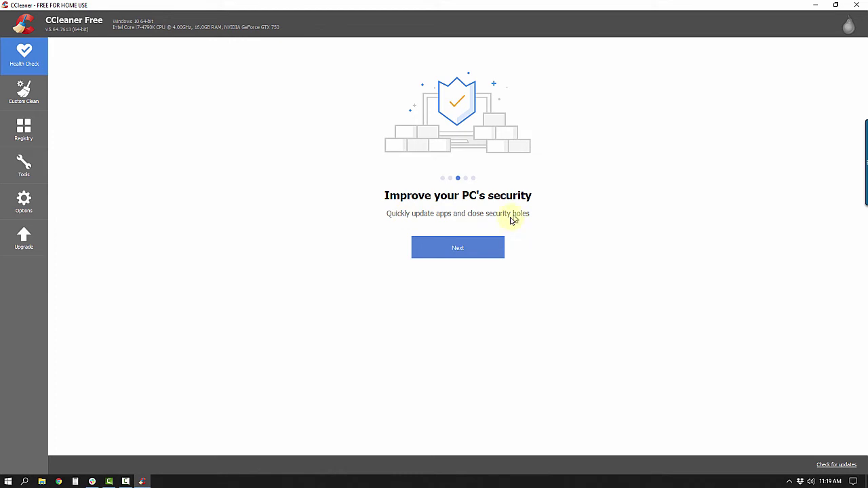
click(467, 252)
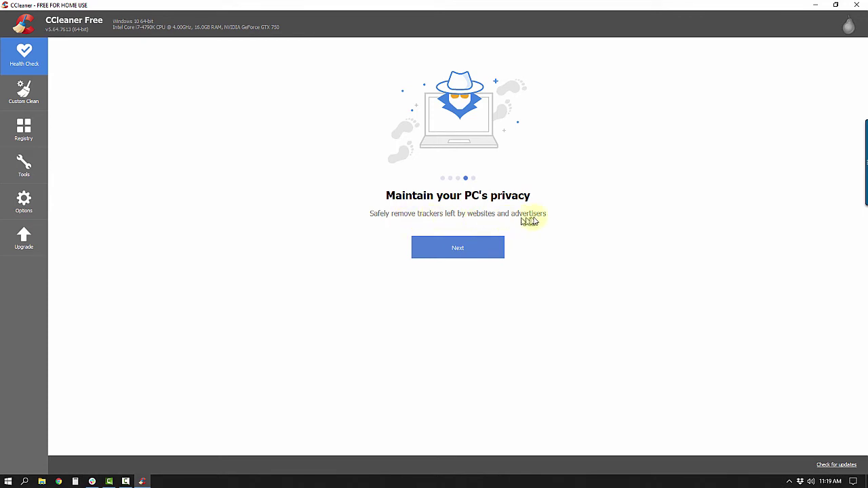
click(464, 248)
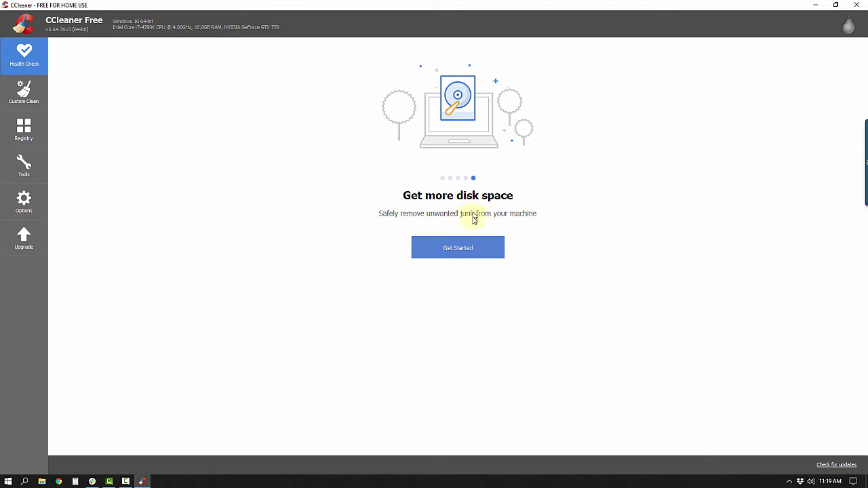
click(459, 249)
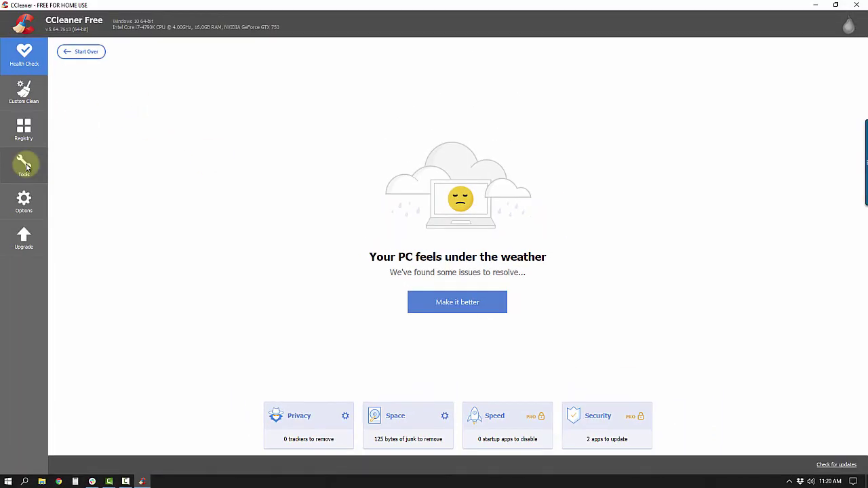
Review the Software Updater list and the Windows Startup list, returning to the Health Check results after each.
click(25, 166)
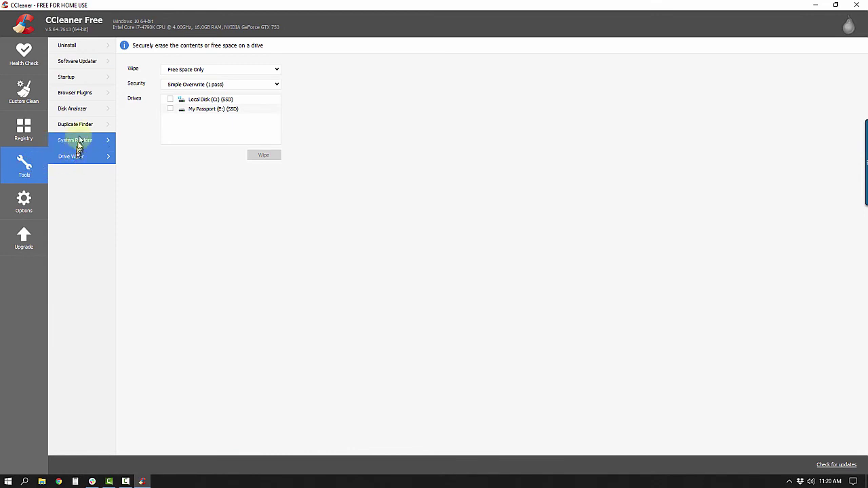
click(78, 62)
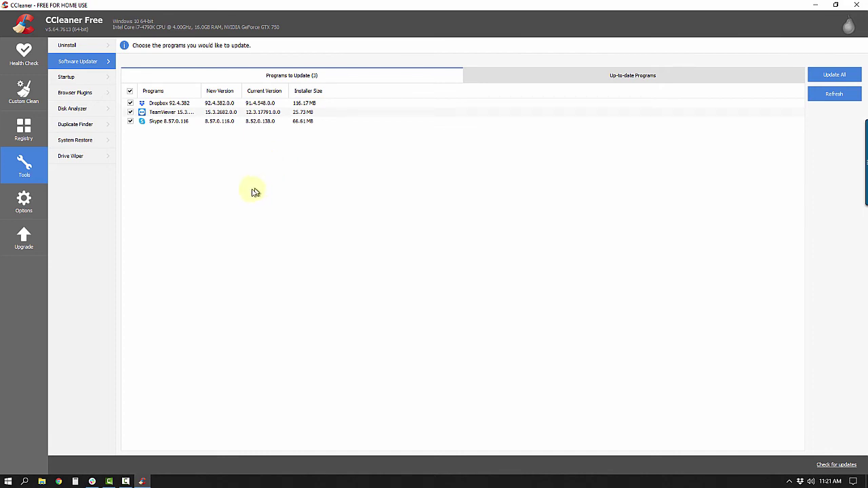
click(25, 57)
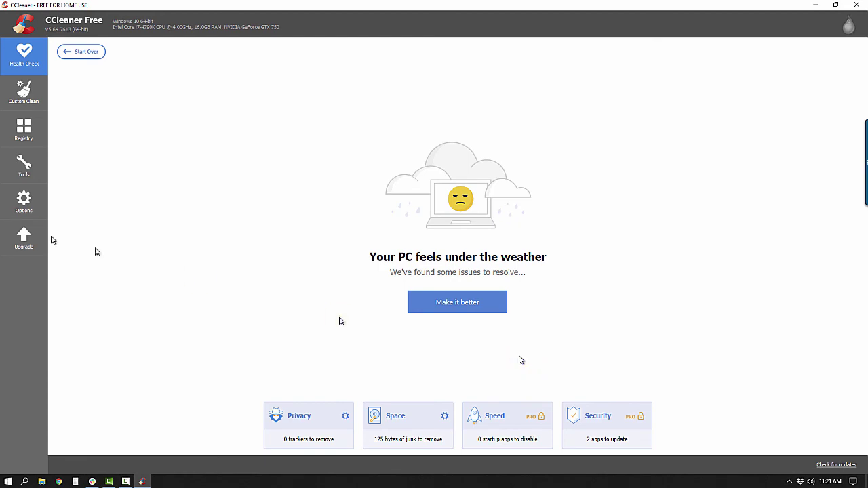
click(27, 169)
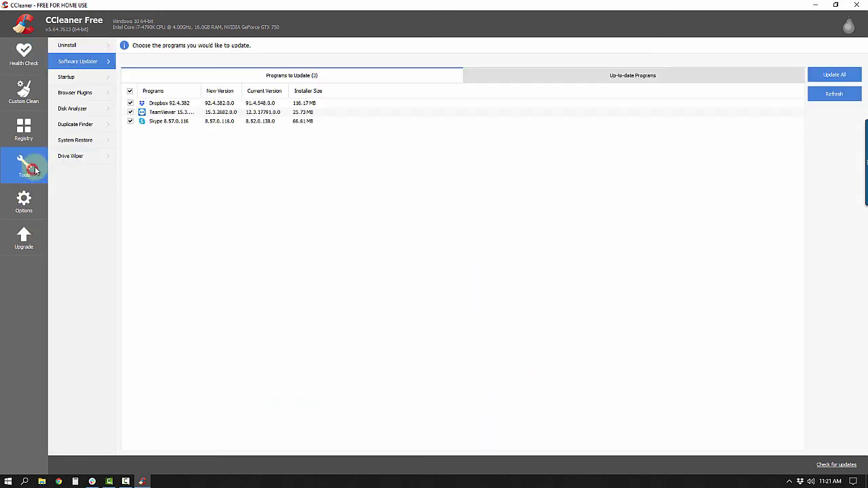
click(66, 77)
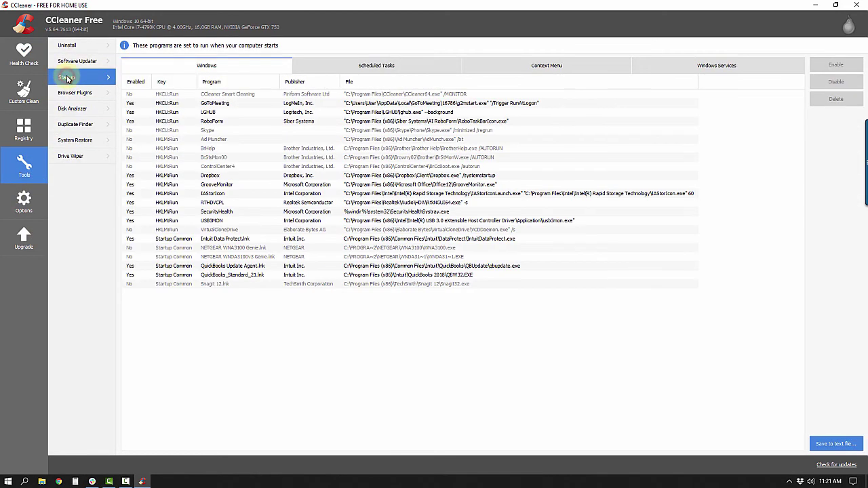
click(24, 55)
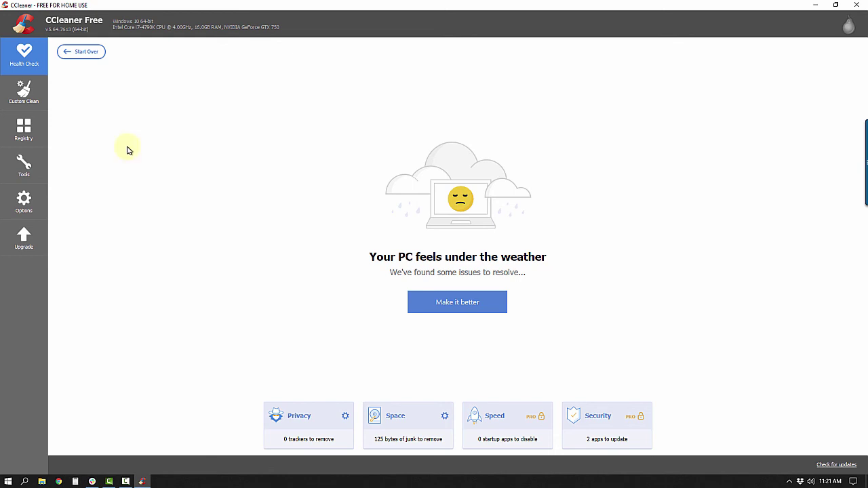
Review Custom Clean and the Software Updater, Uninstall, Startup, Browser Plugins and Disk Analyzer tools, and return to Custom Clean.
click(32, 96)
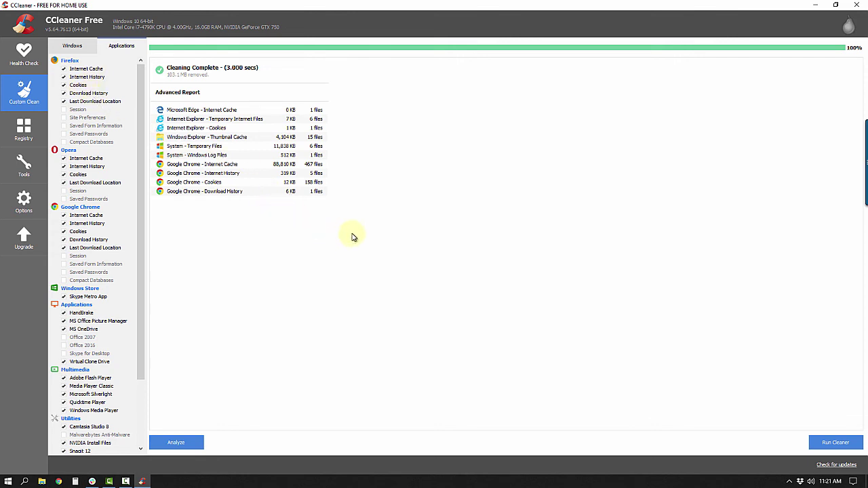
click(25, 168)
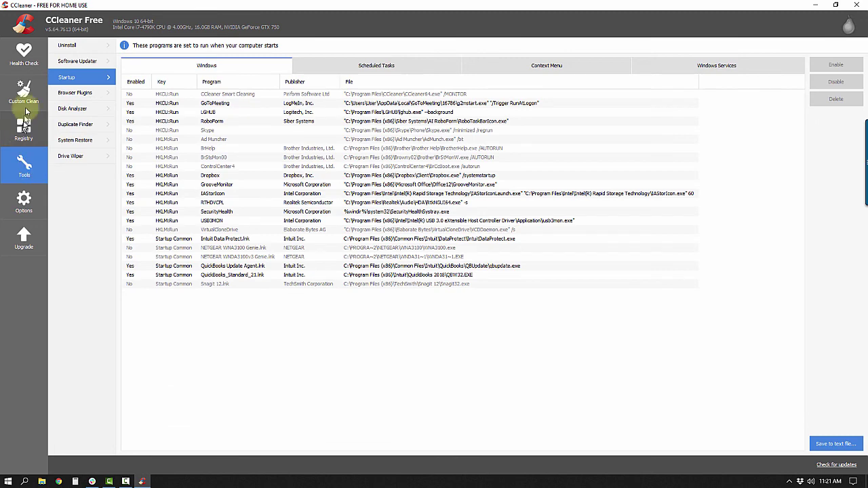
click(67, 60)
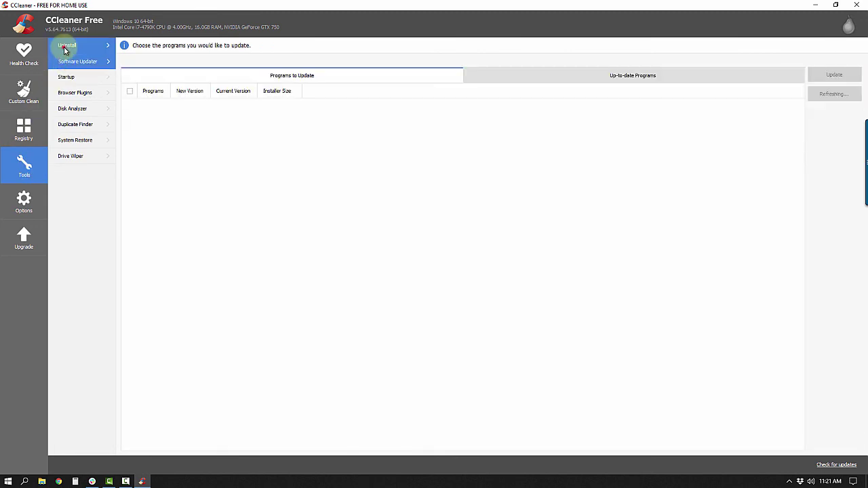
click(63, 47)
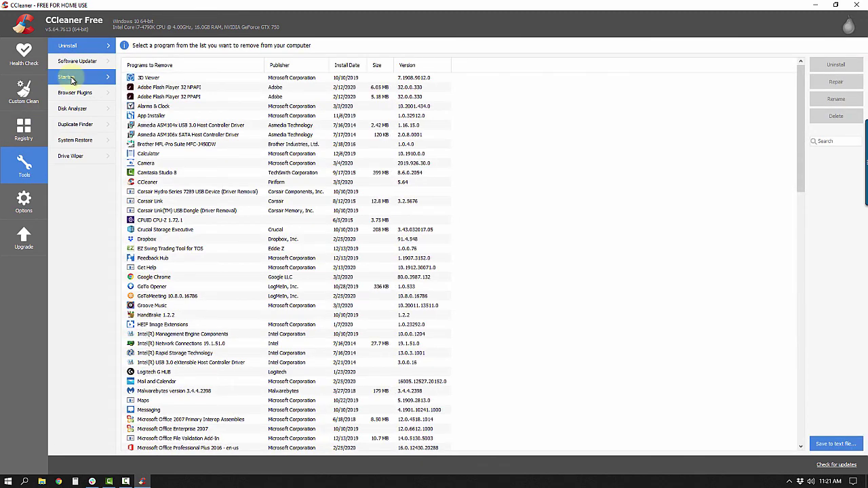
click(67, 77)
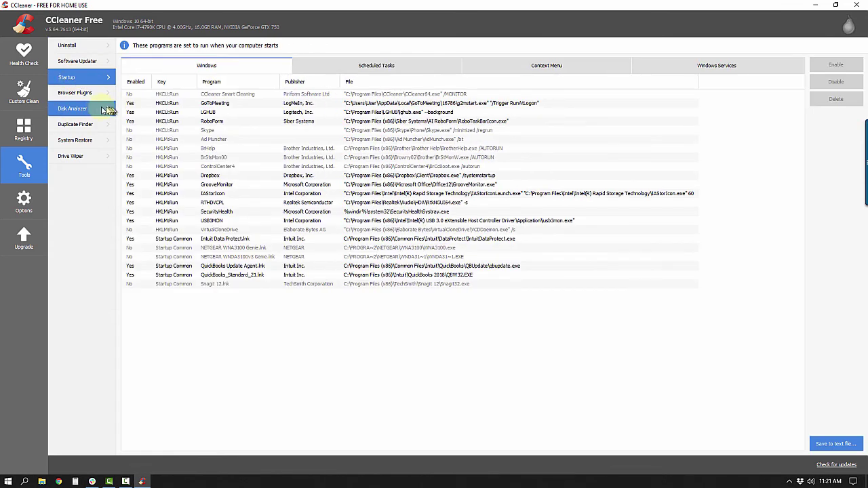
click(80, 98)
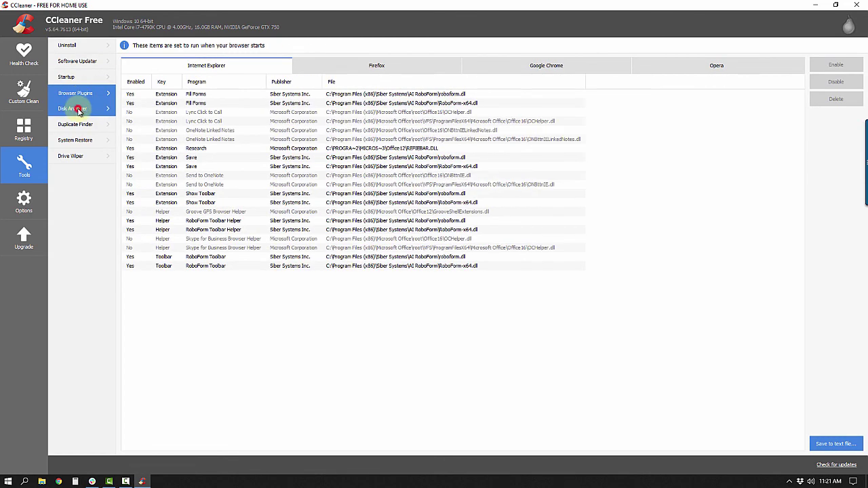
click(75, 108)
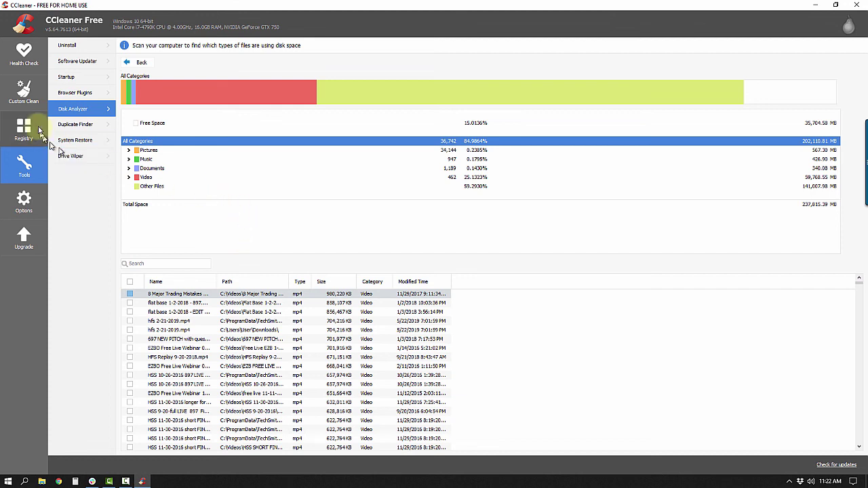
click(28, 100)
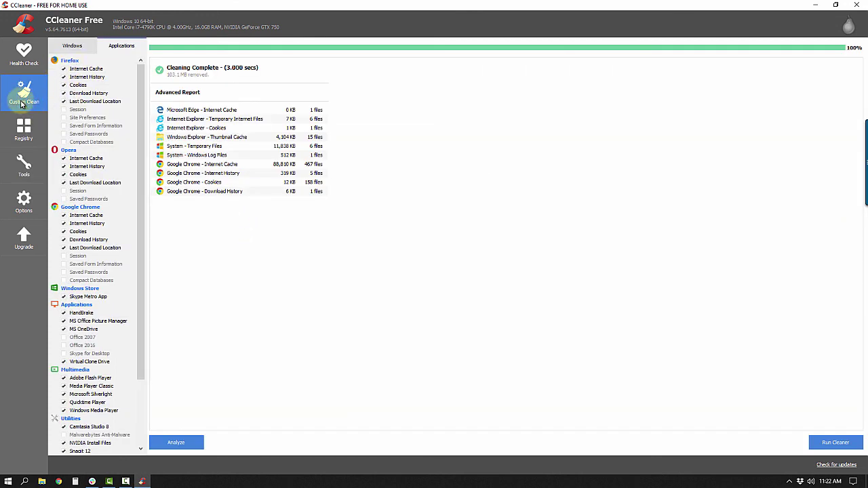